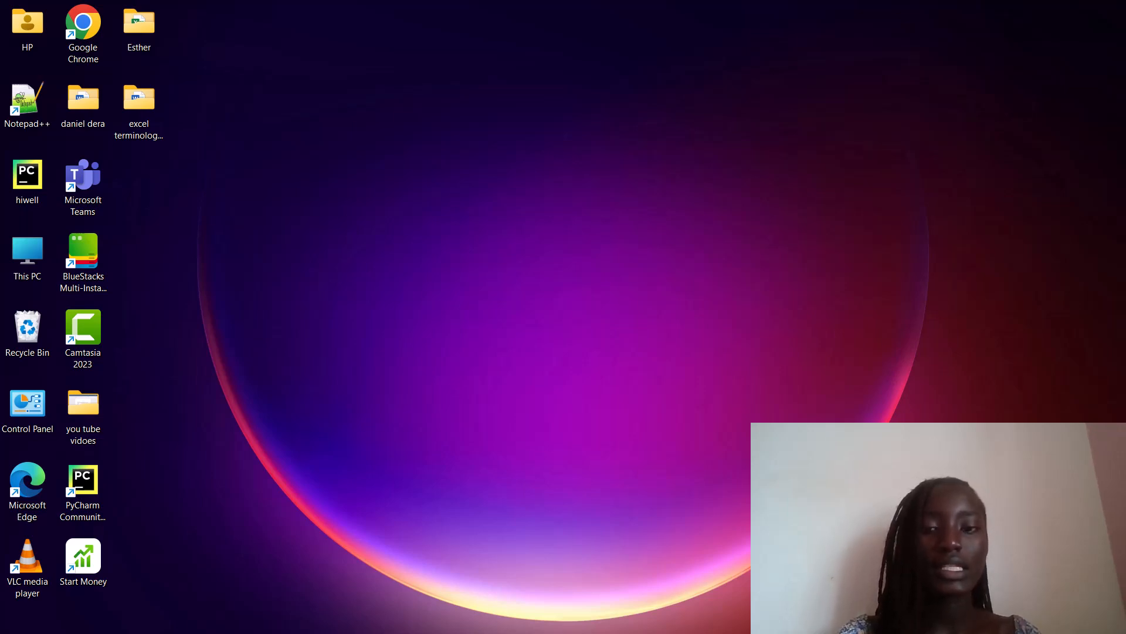
Open Excel and create a blank workbook.
mouse_move(692, 631)
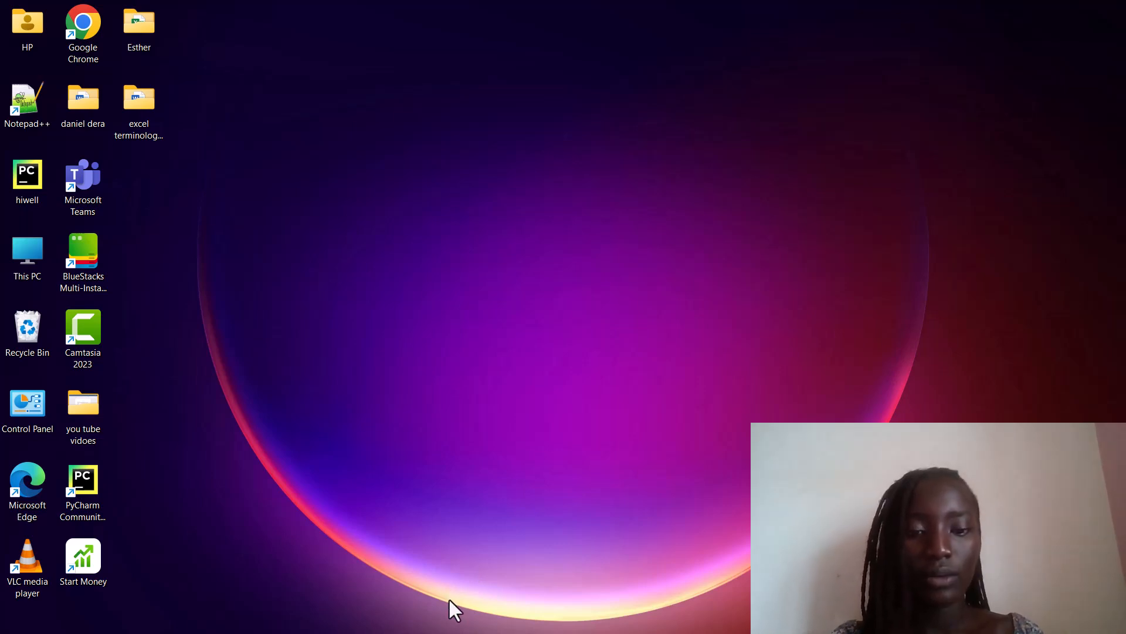
mouse_move(457, 632)
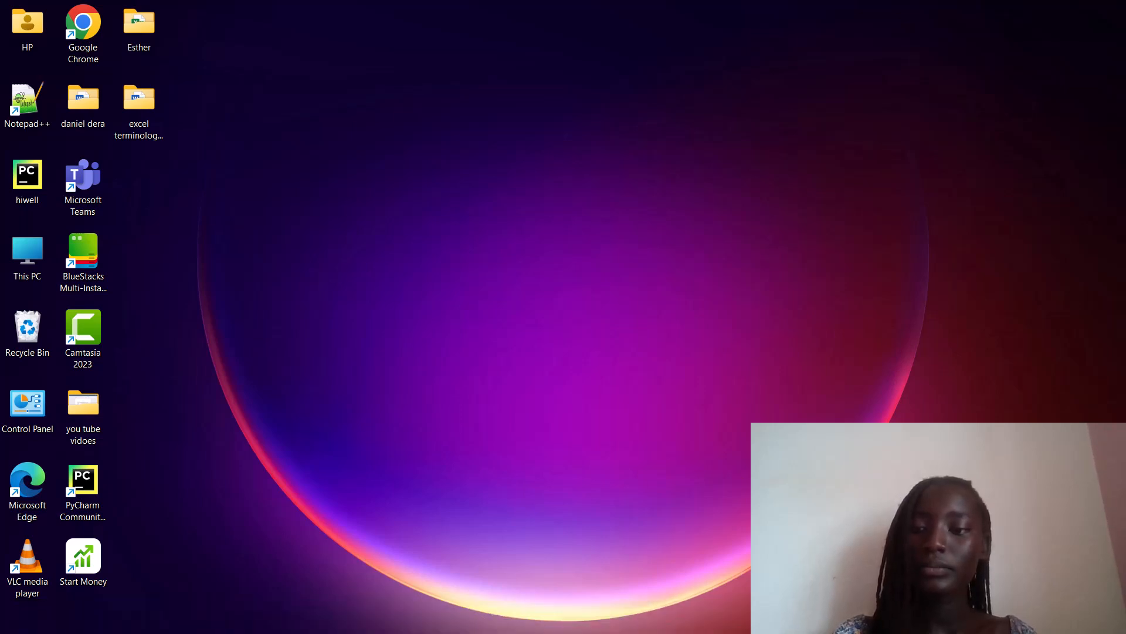
key("super+s")
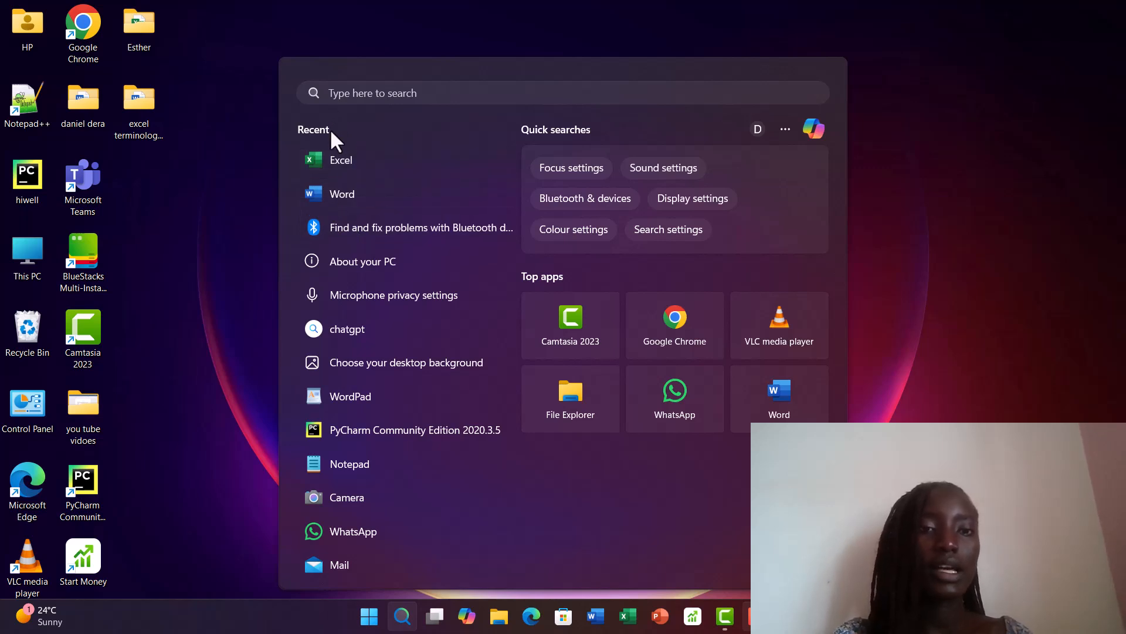
left_click(377, 167)
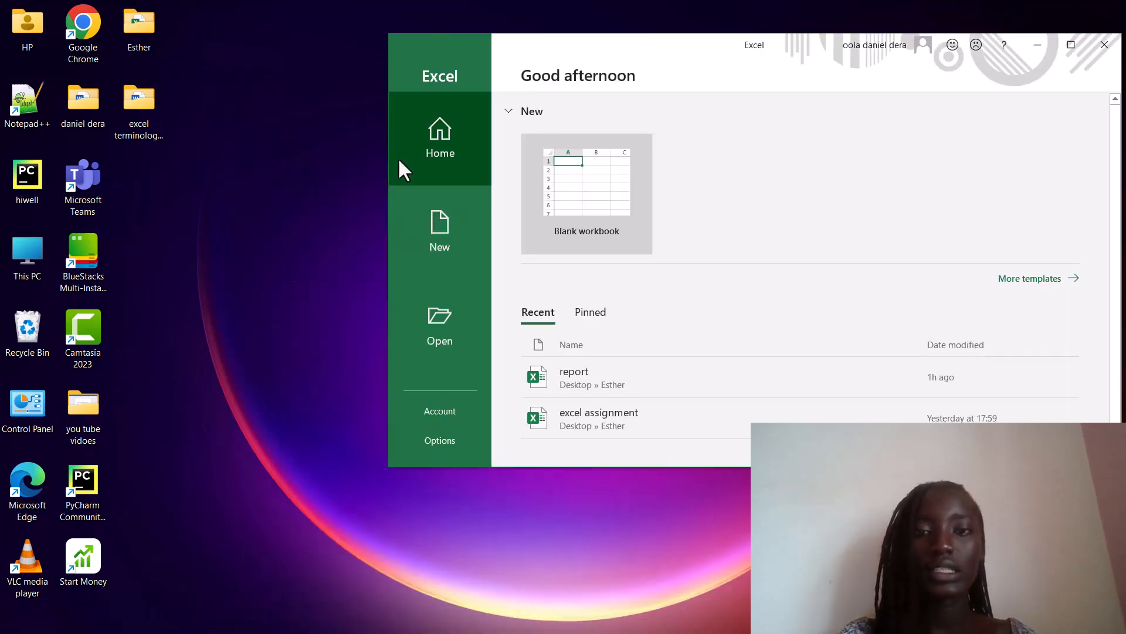
left_click(565, 182)
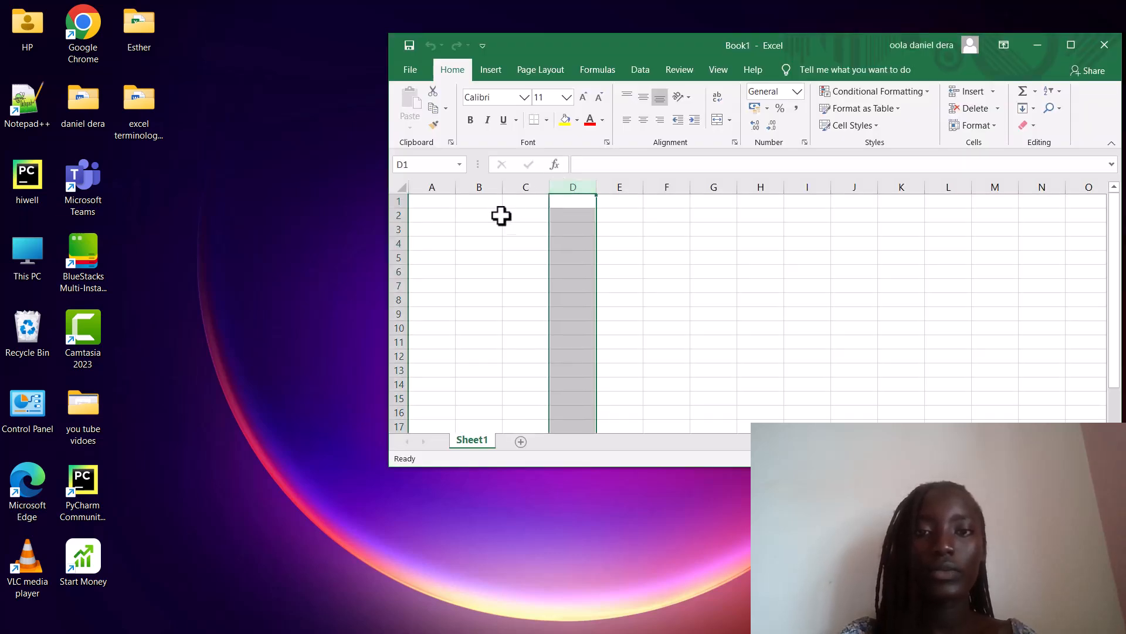
left_click(510, 224)
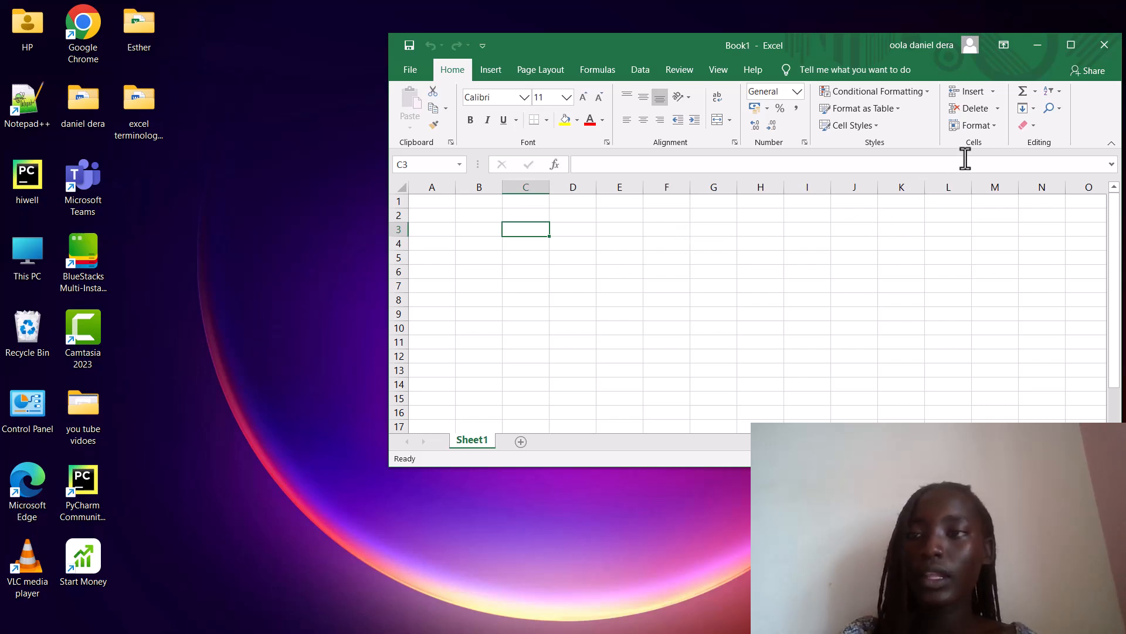
Snap the Book1 workbook window to the right half of the screen, leaving the desktop accessible beside it.
left_click(1062, 47)
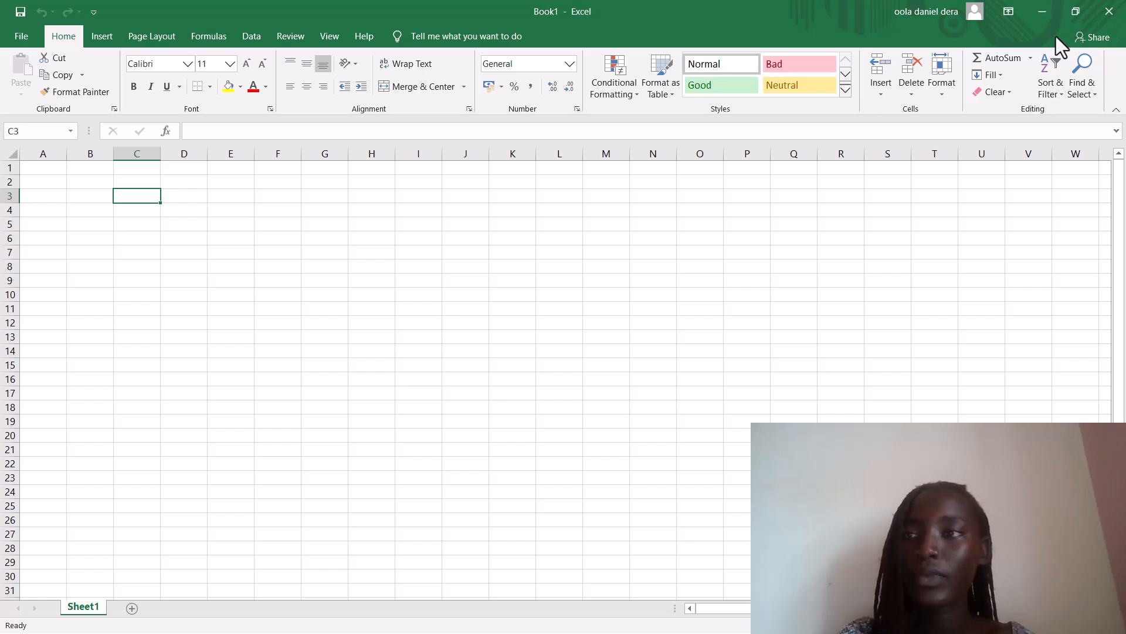
left_click(1066, 13)
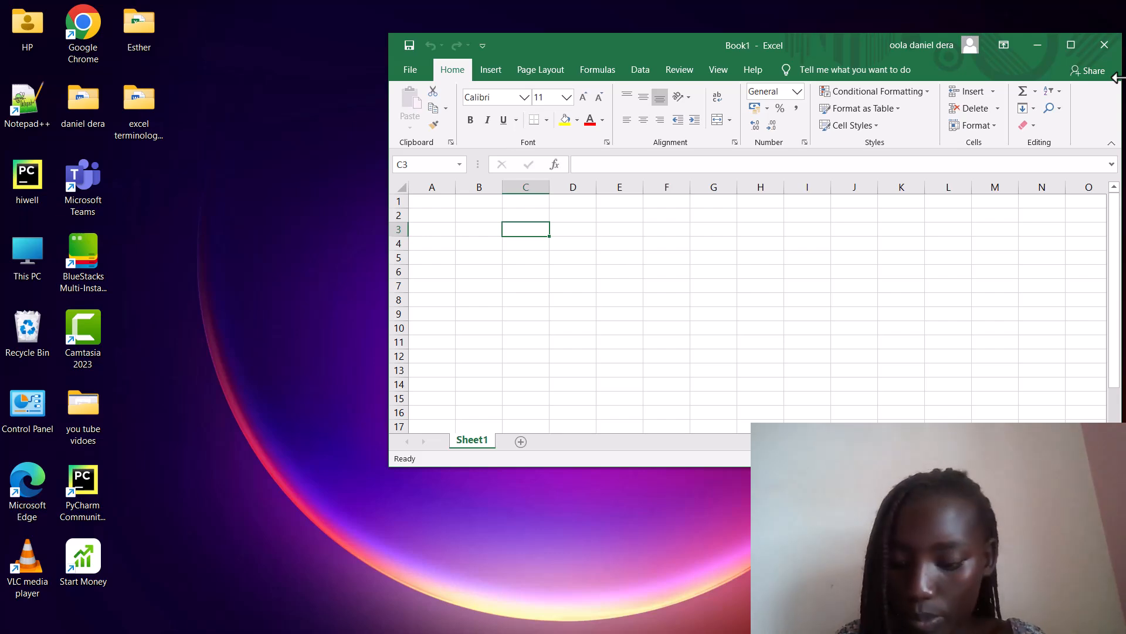
key("super+Right")
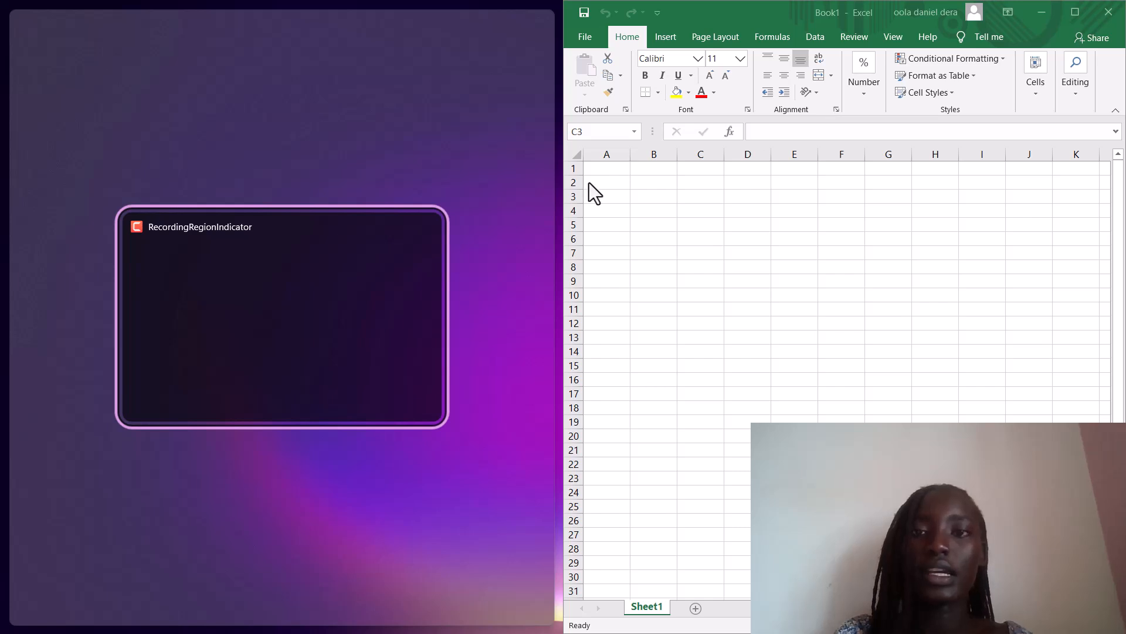
key("Escape")
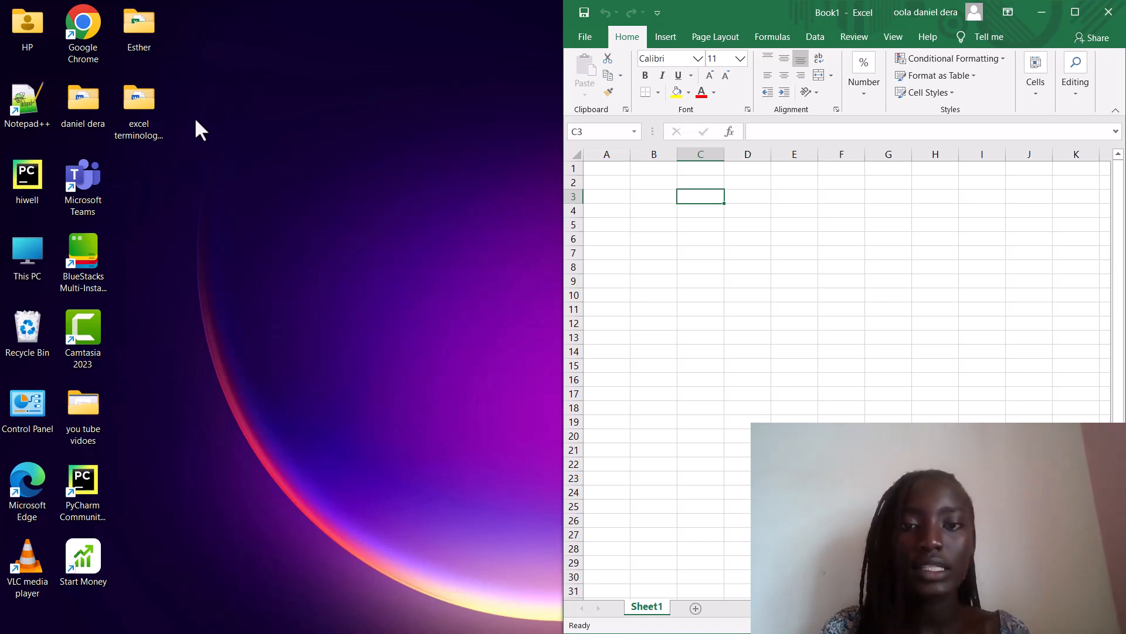
Open the Word document "excel" from the desktop folder "excel terminologies" and snap it to the left beside the workbook.
left_click(139, 97)
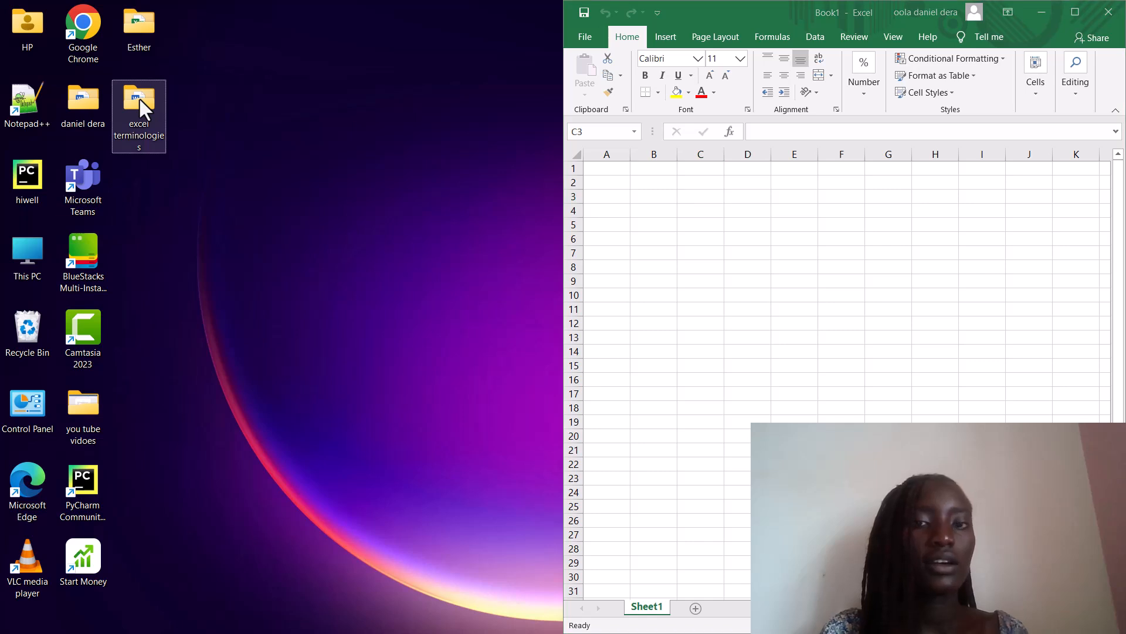
double_click(139, 97)
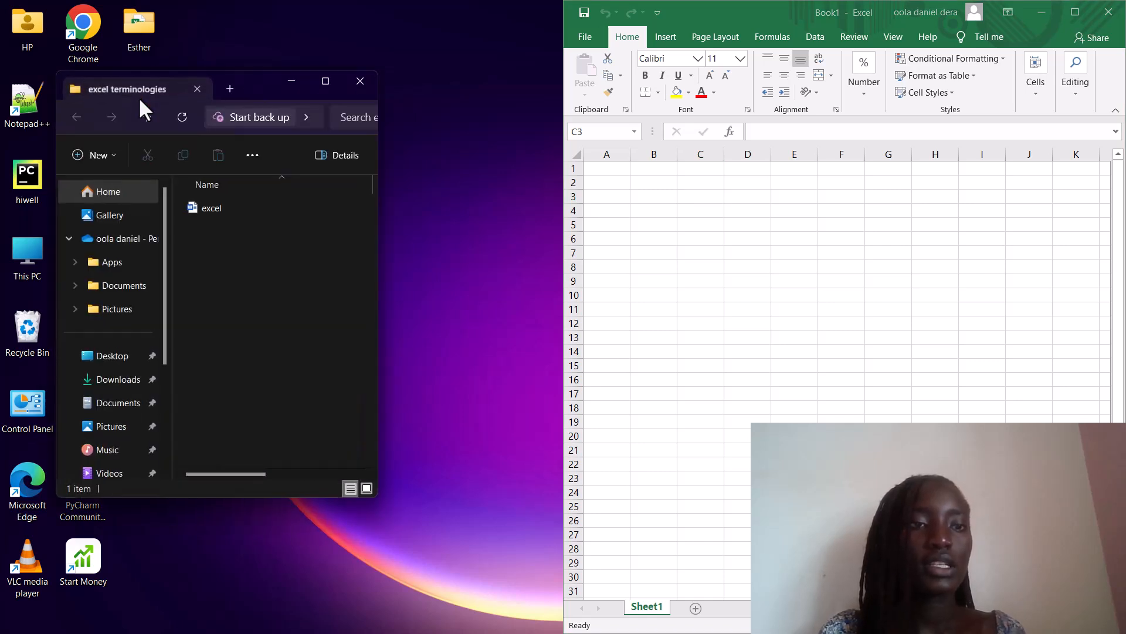
double_click(255, 210)
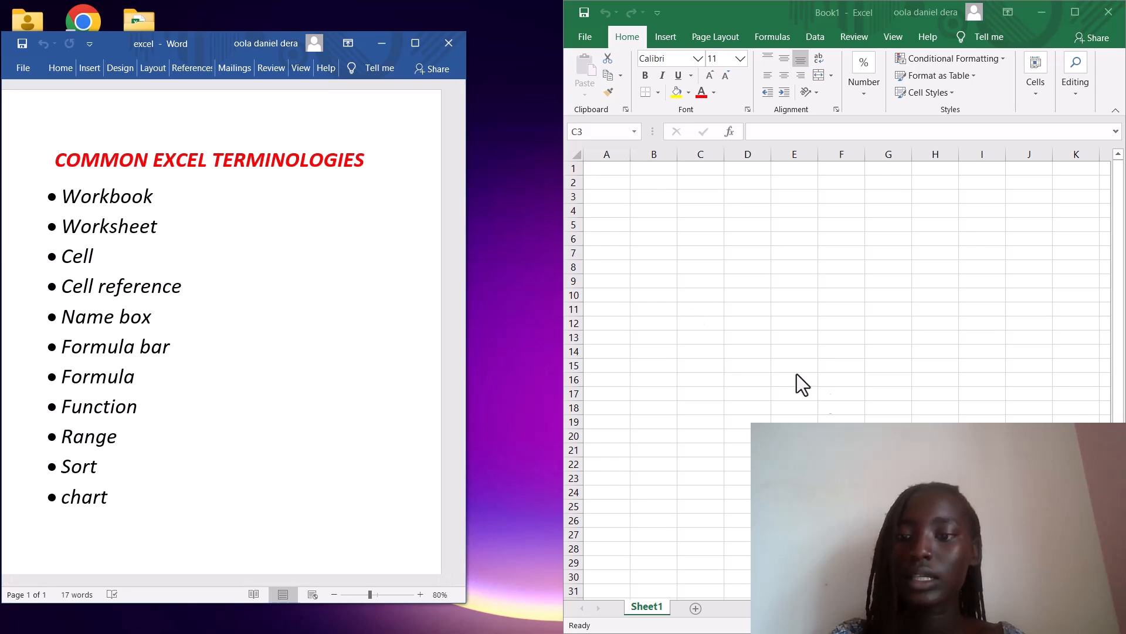
key("super+Left")
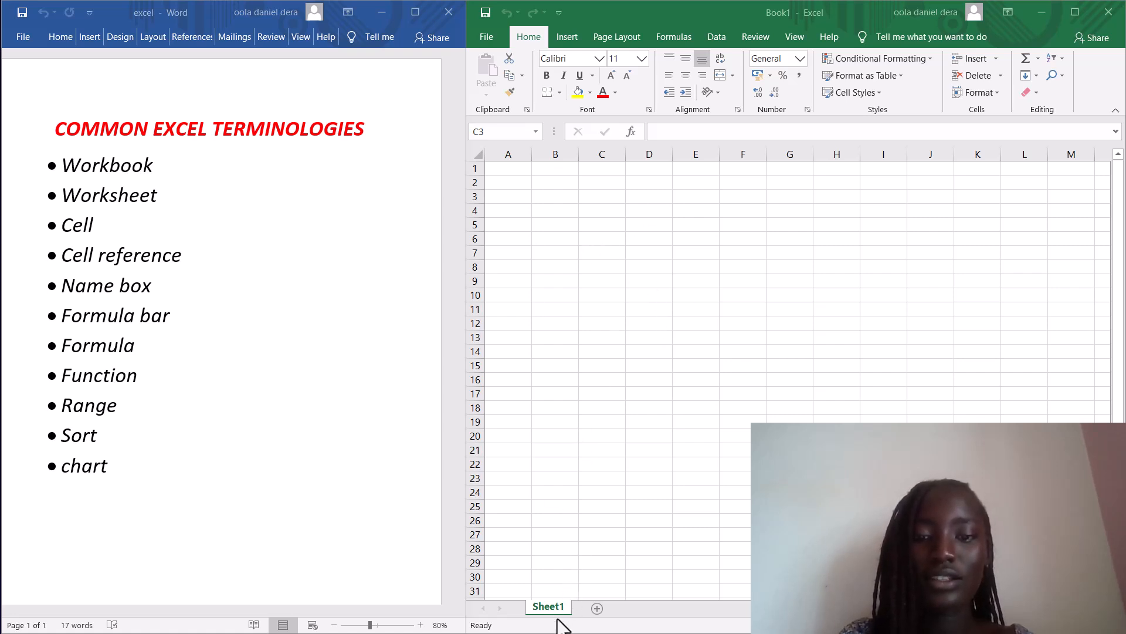
Add two new worksheets, Sheet2 and Sheet3, to the Book1 workbook in Excel.
left_click(595, 614)
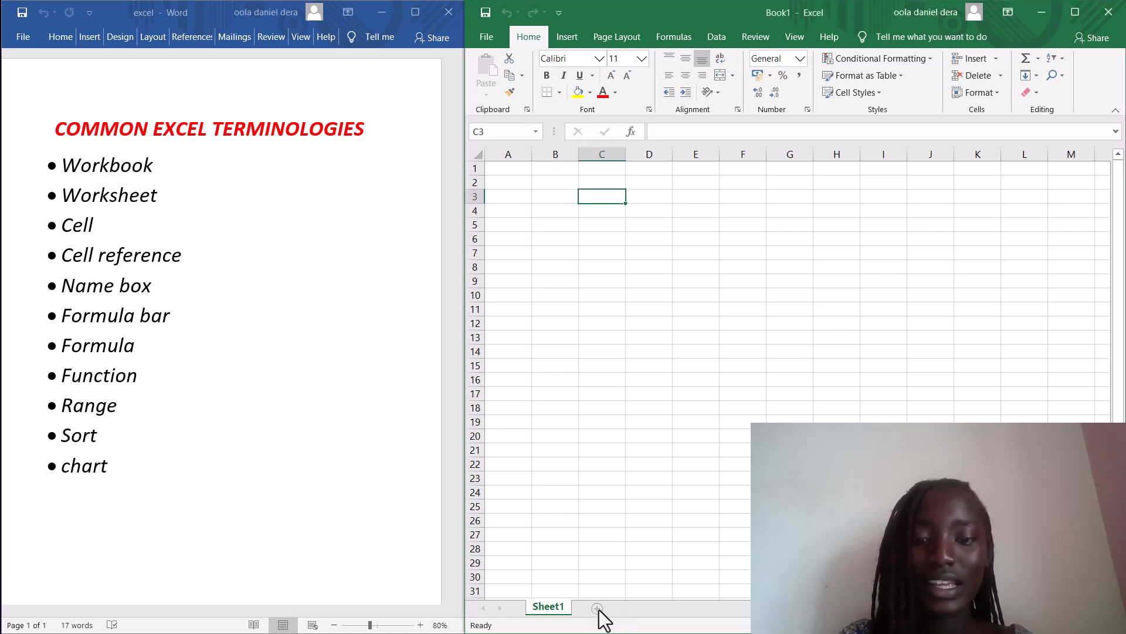
left_click(597, 609)
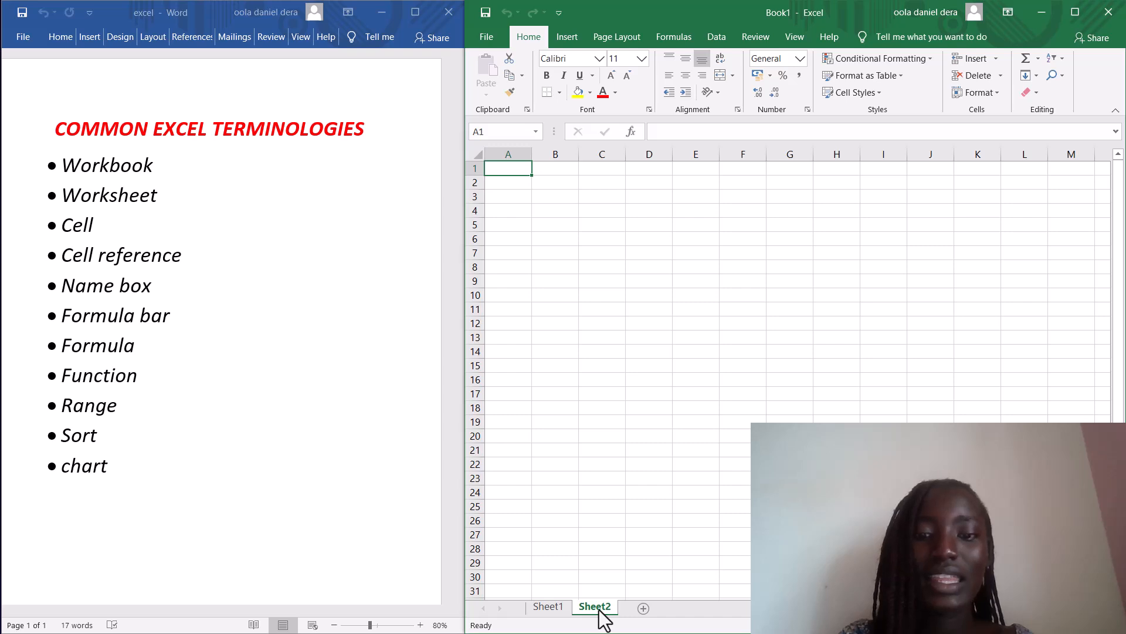
left_click(644, 610)
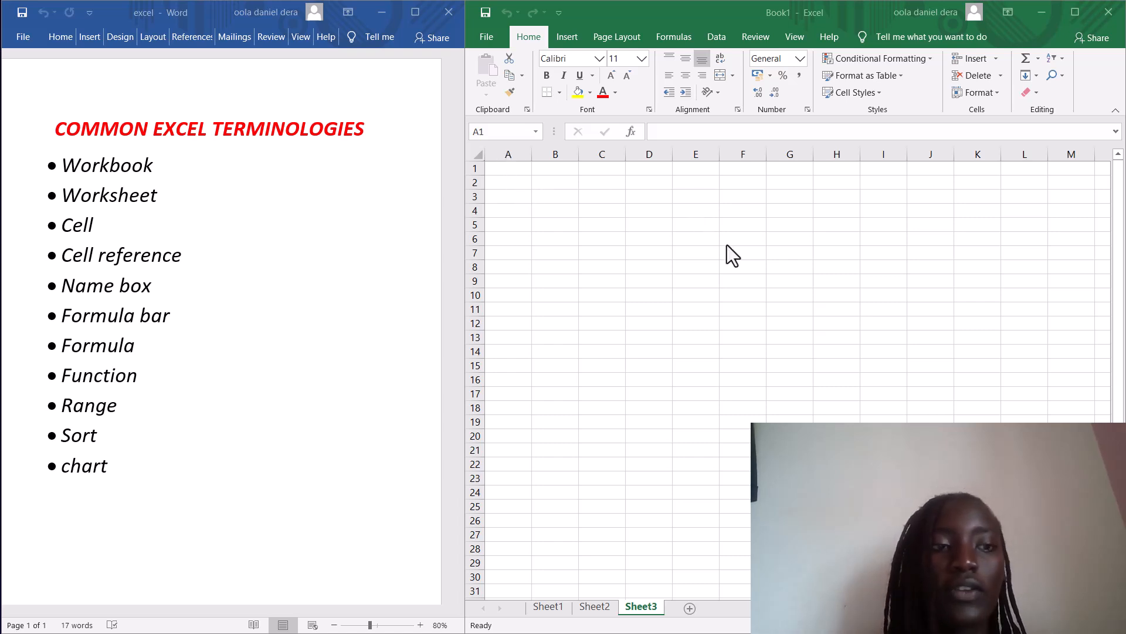
Jump to cell D1 on Sheet3 by entering its cell reference in the Name Box.
left_click(482, 130)
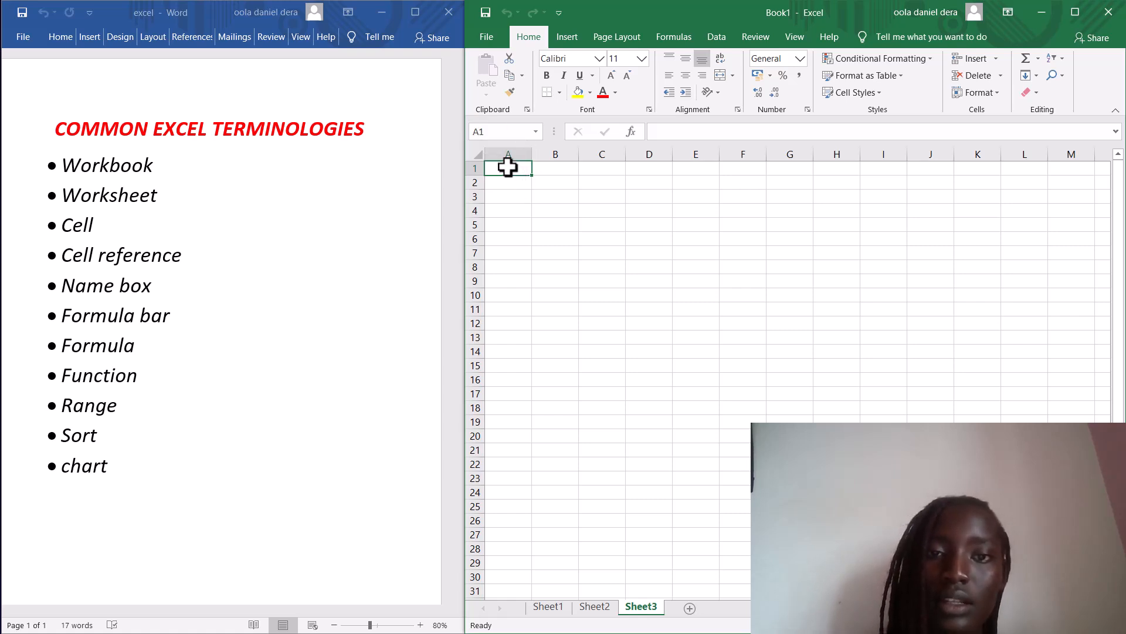
left_click(481, 132)
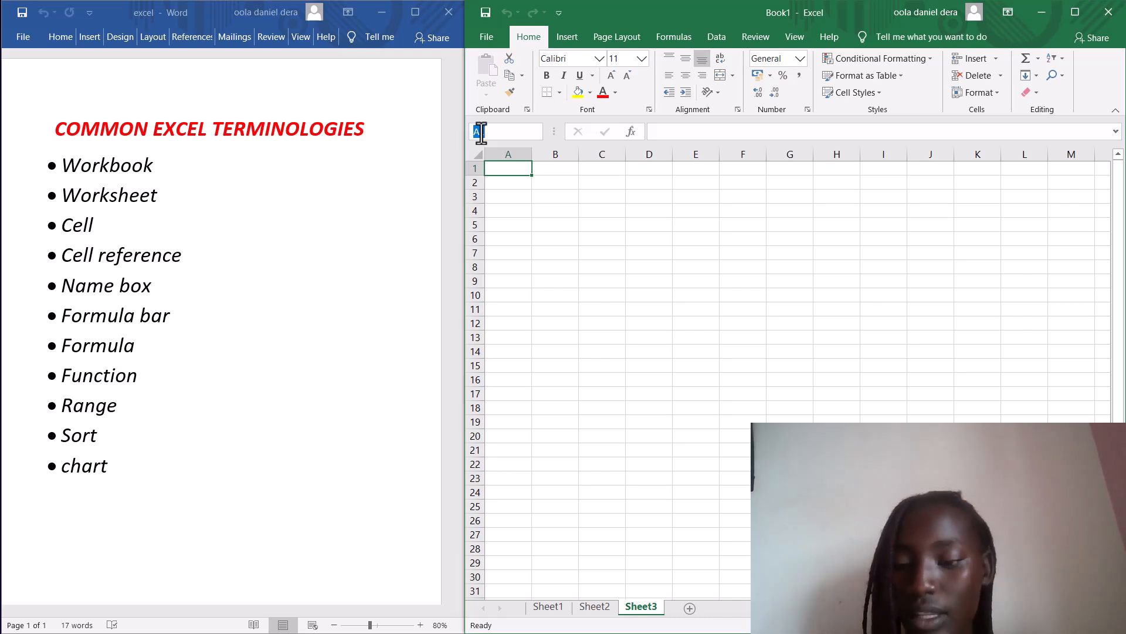
key("BackSpace")
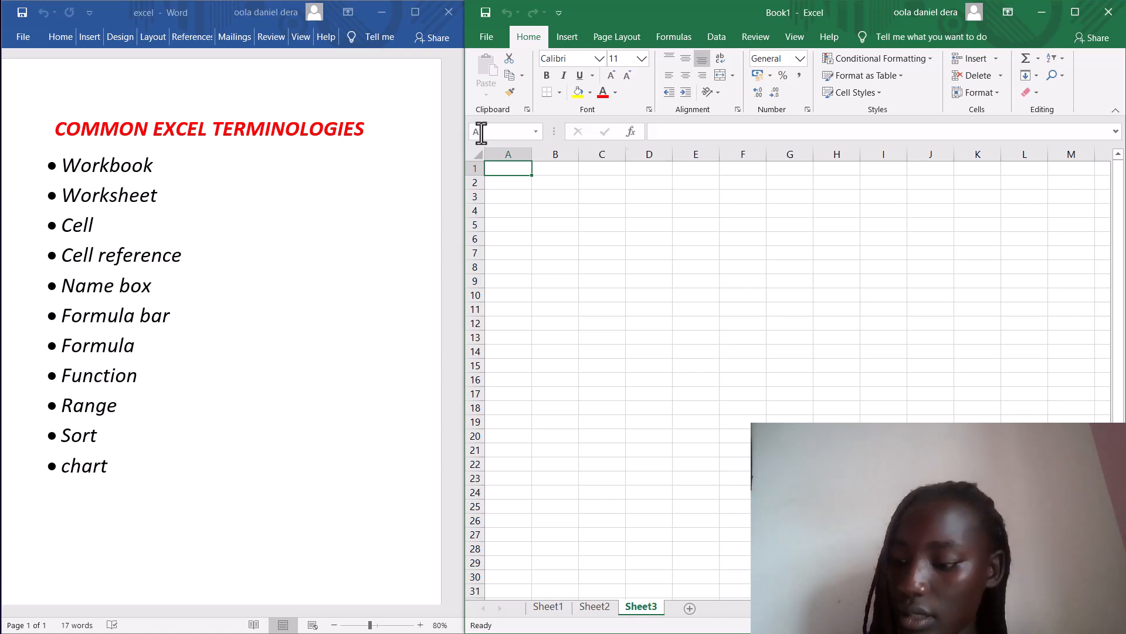
type("1")
key("Return")
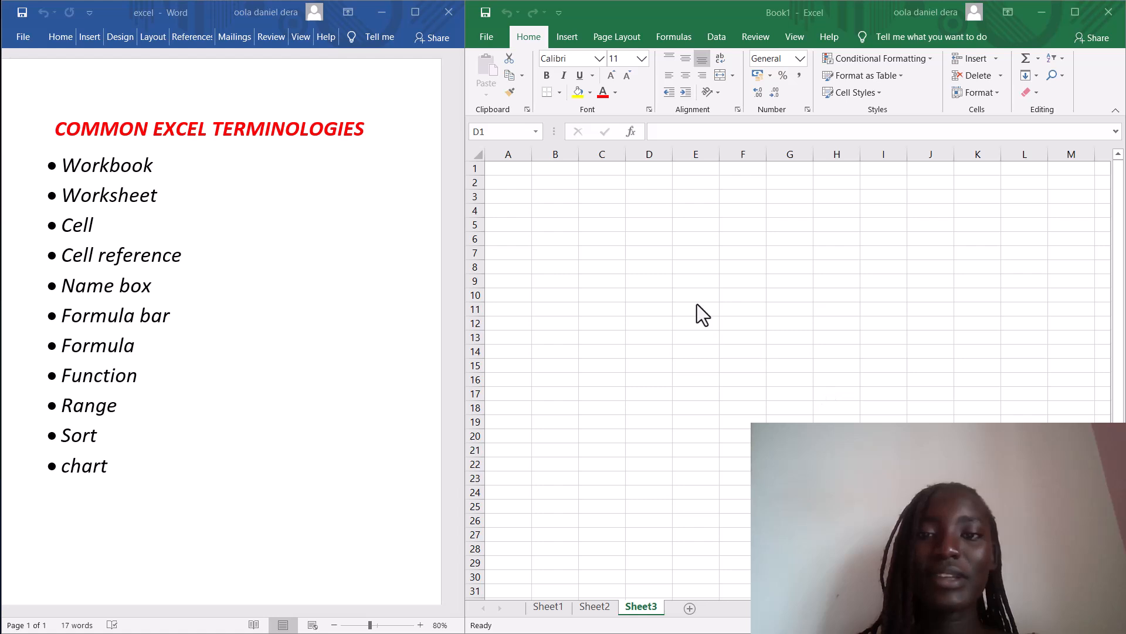
Enter the incomplete formula =S in cell D1 of Sheet3.
left_click(633, 168)
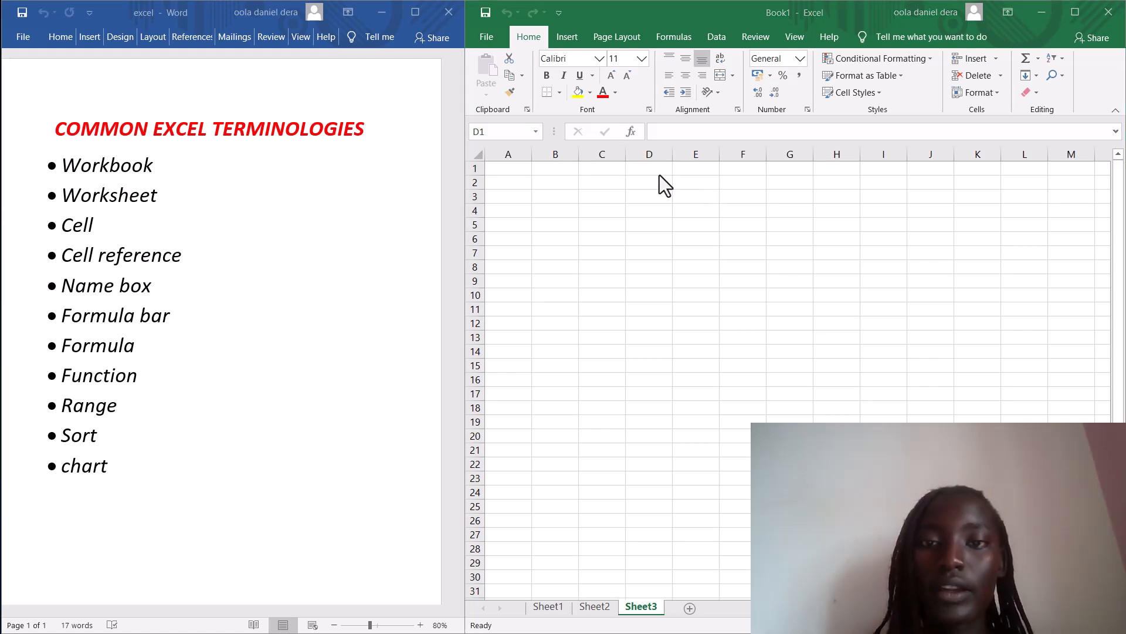
left_click(635, 167)
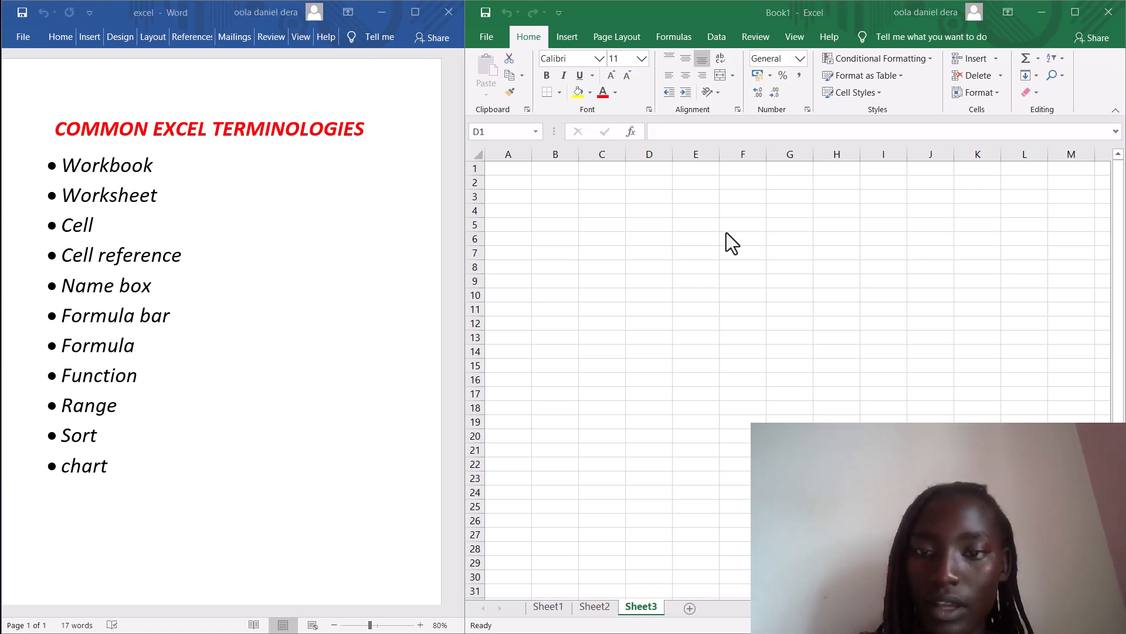
left_click(630, 171)
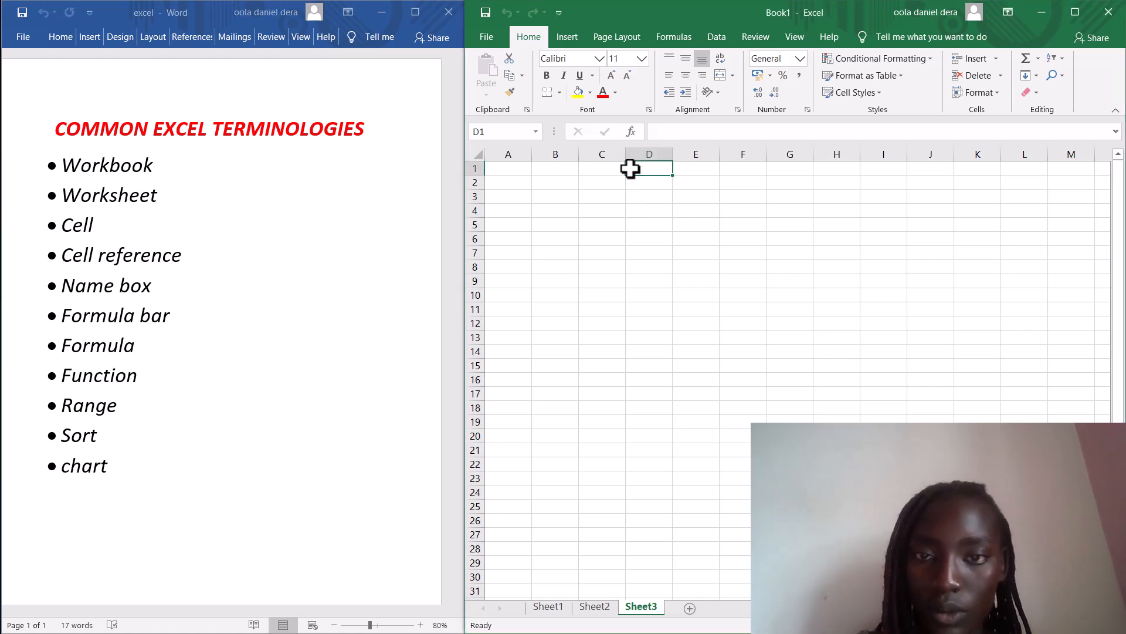
type("=")
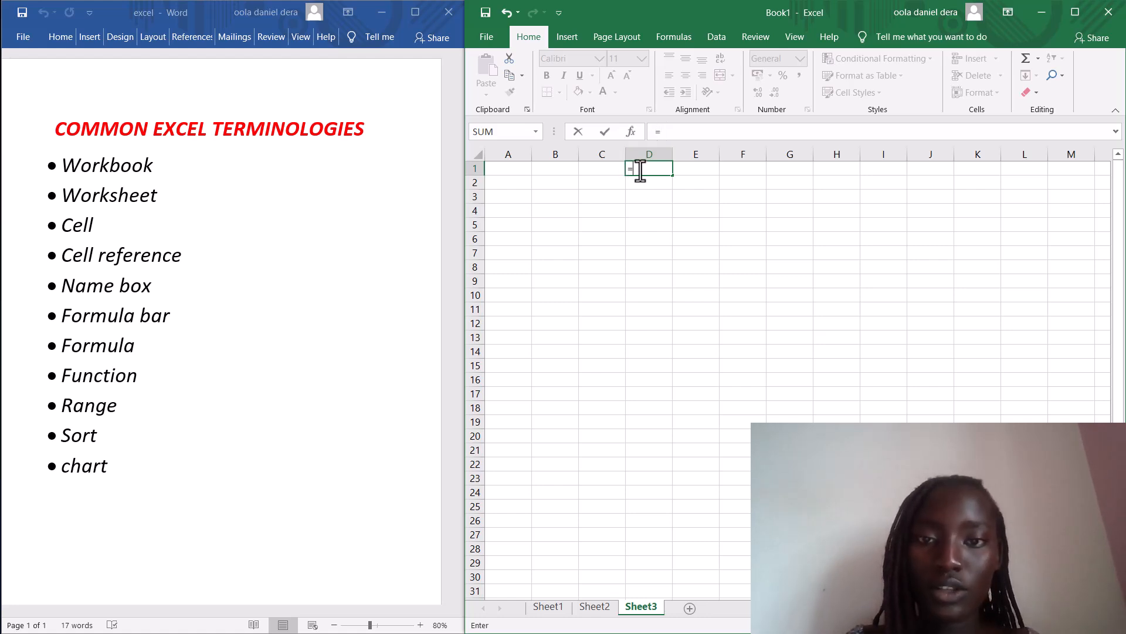
type("S")
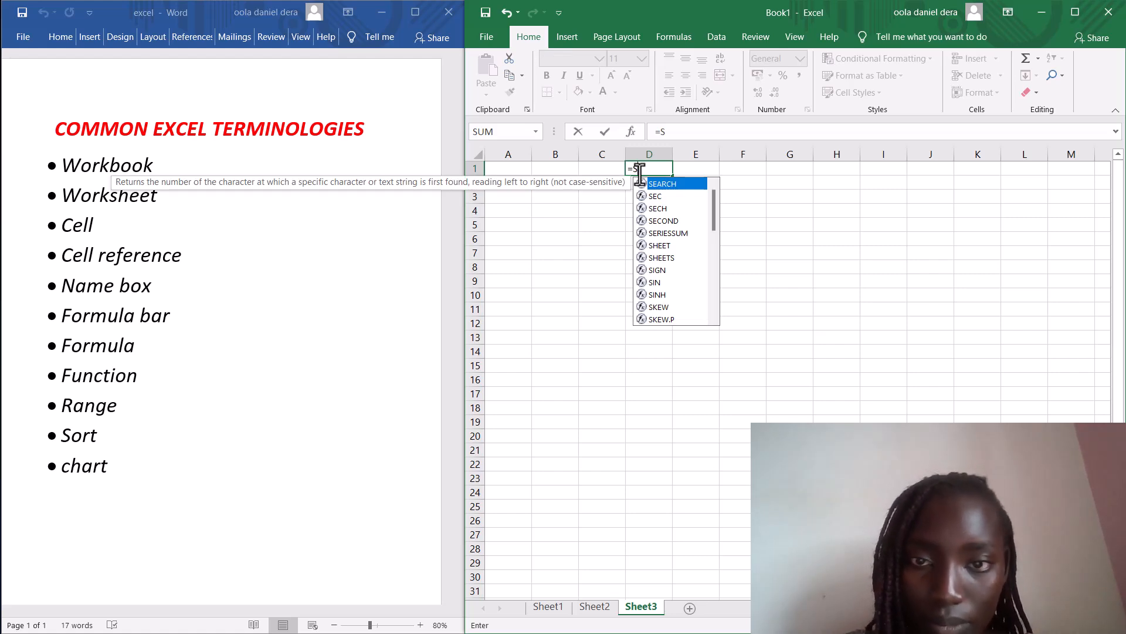
left_click(792, 238)
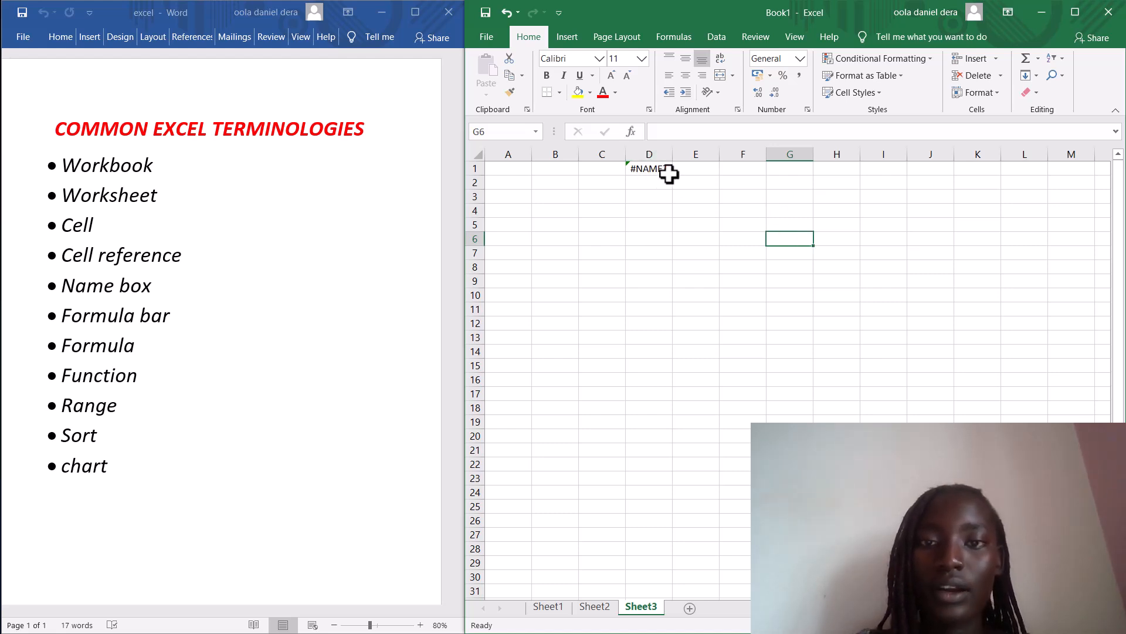
Clear the =S entry from cell D1 and start a new formula with an equals sign.
left_click(659, 167)
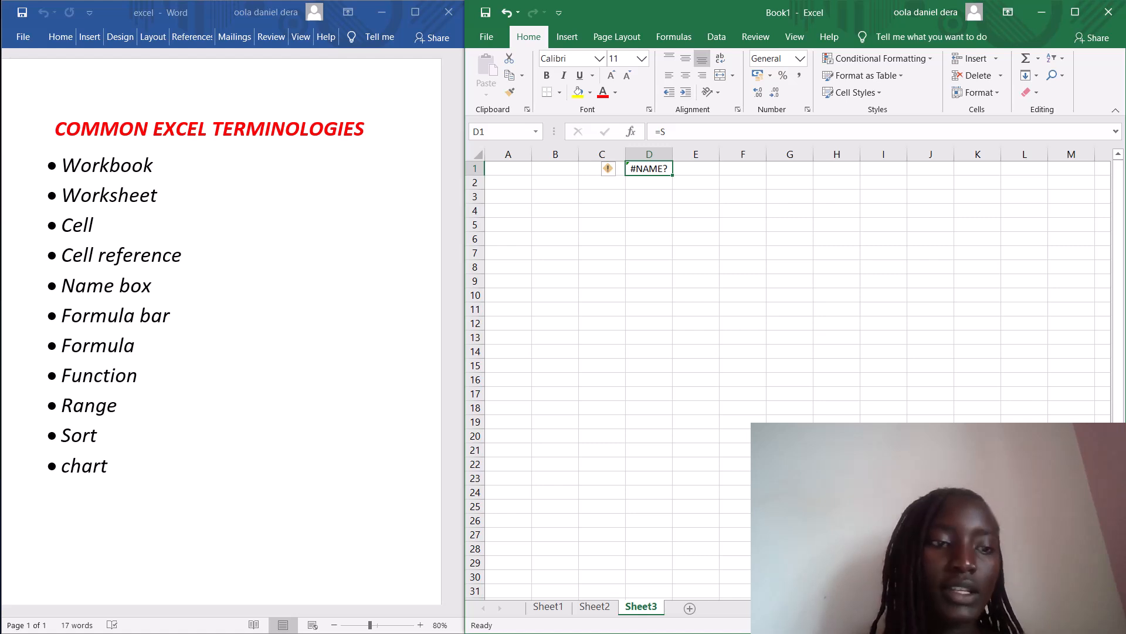
key("BackSpace")
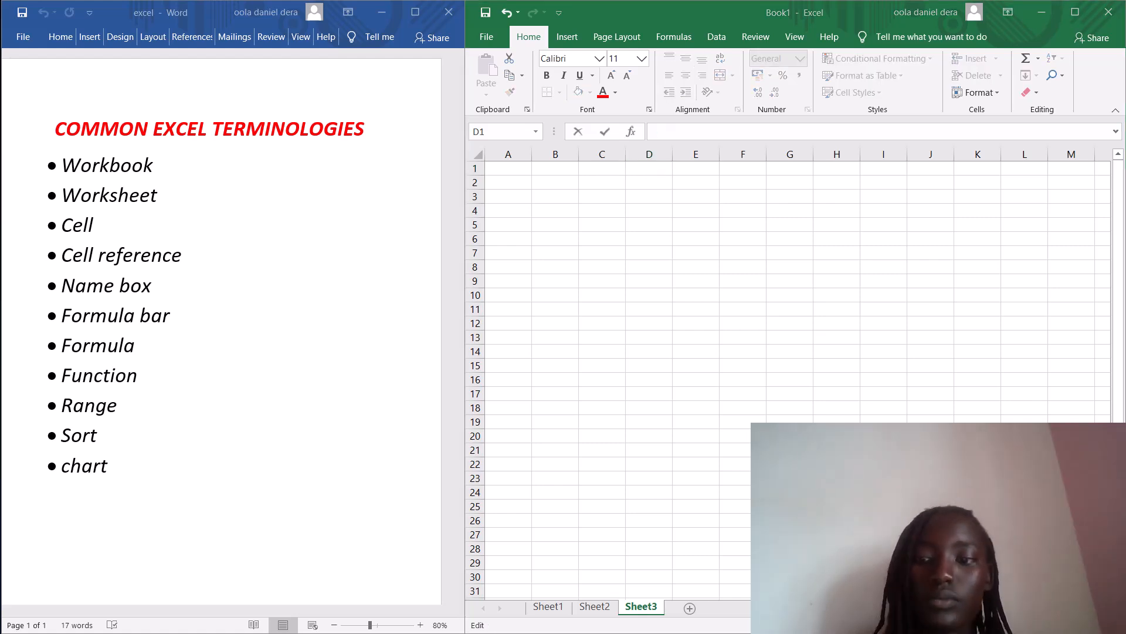
left_click(648, 172)
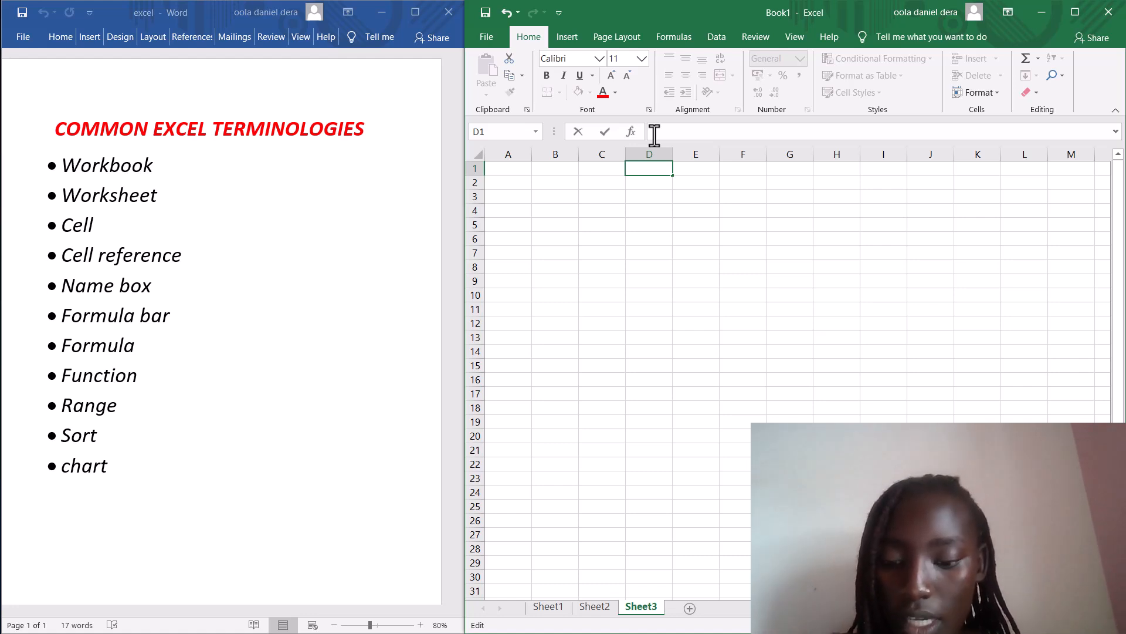
type("=")
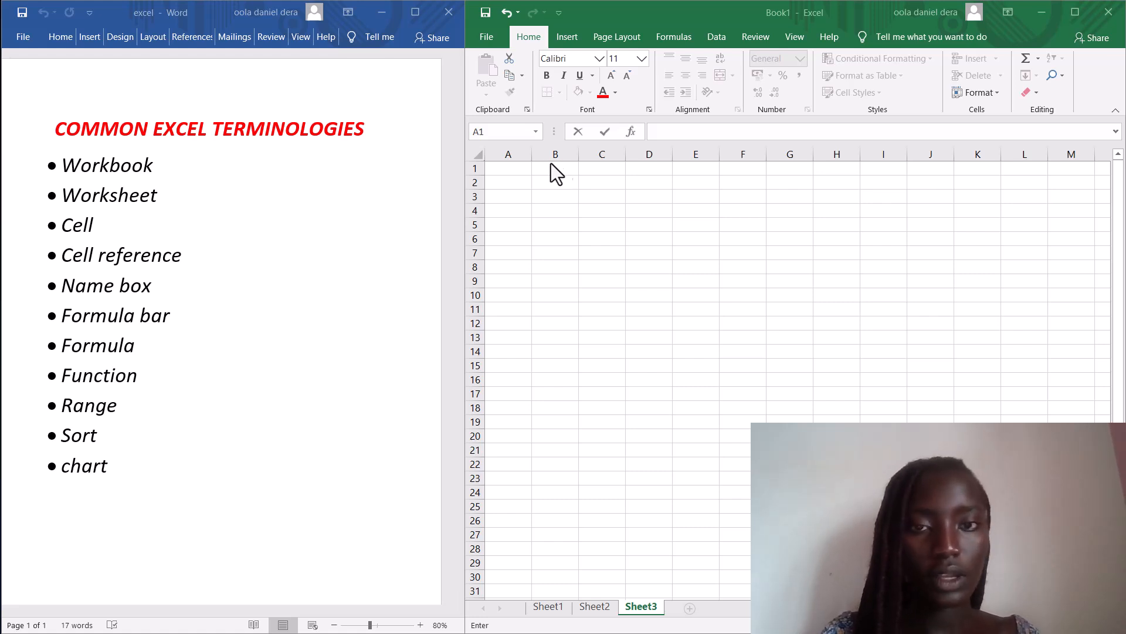
Enter 40 in cell A1 and 30 in cell B1 of Sheet3.
left_click(510, 171)
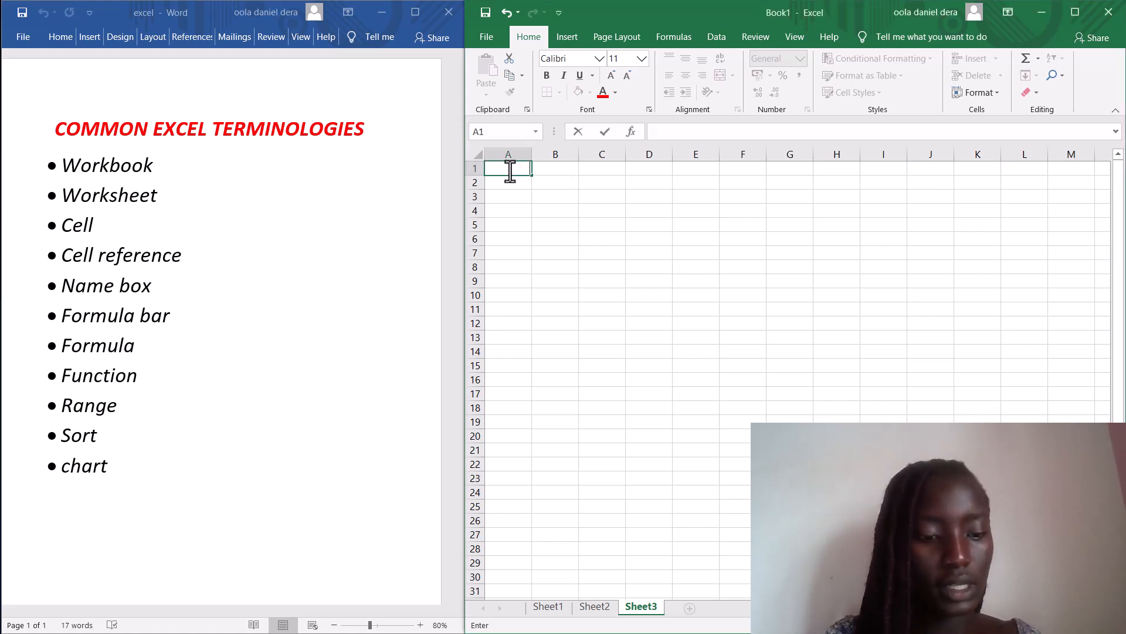
type("40")
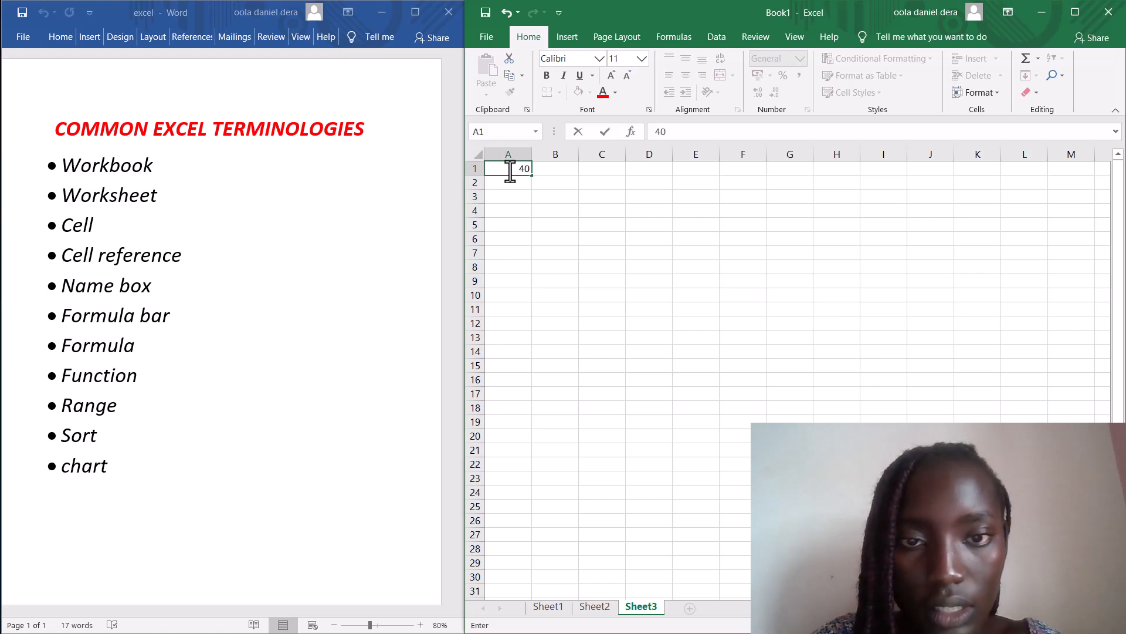
left_click(548, 167)
type("30")
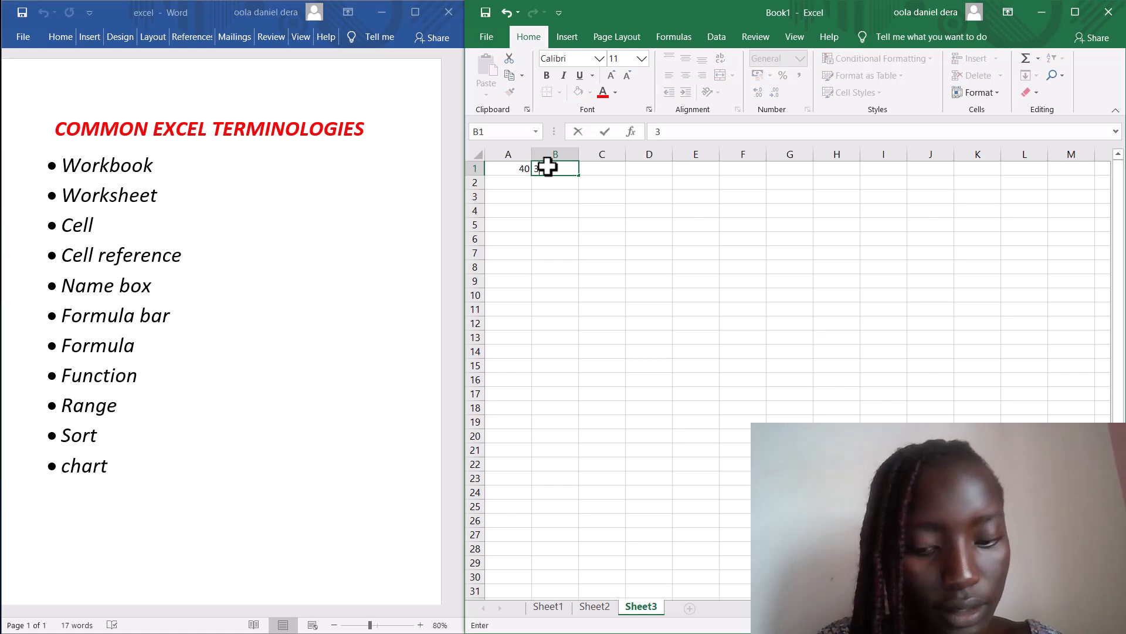
left_click(596, 169)
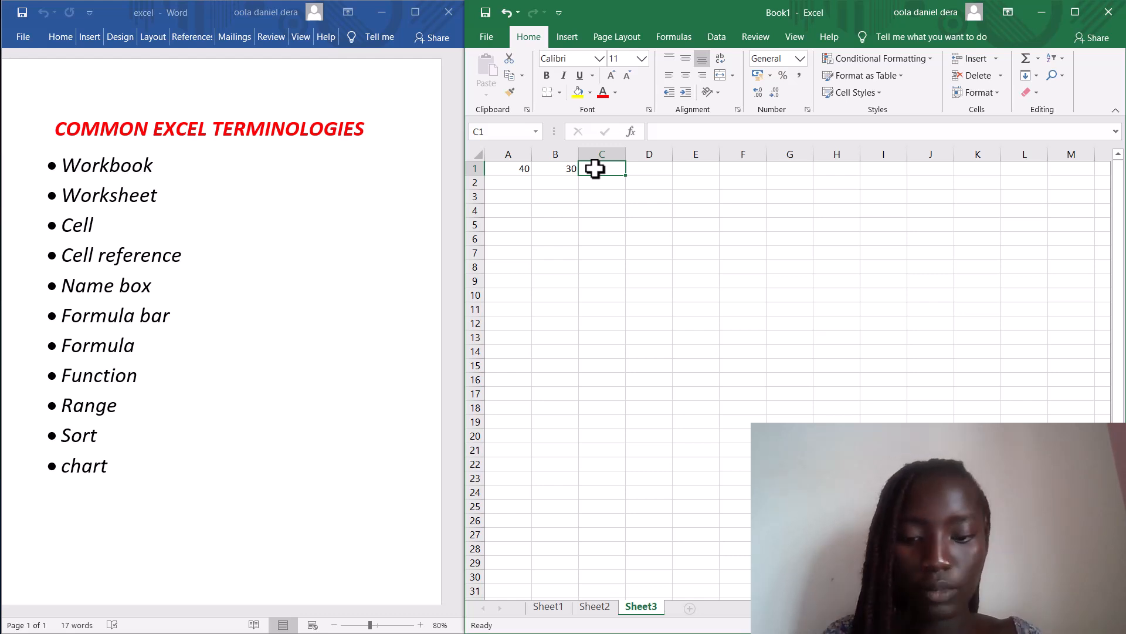
Add cells A1 and B1 with the formula =A1+B1 in cell C1, and reselect C1 to view its formula.
type("=")
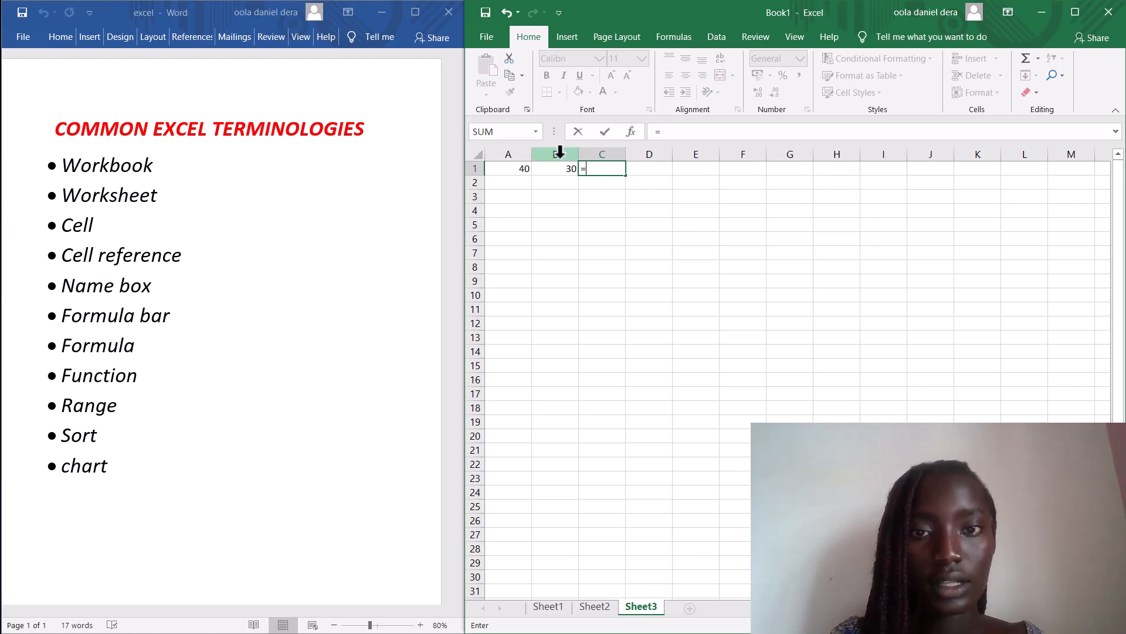
left_click(517, 168)
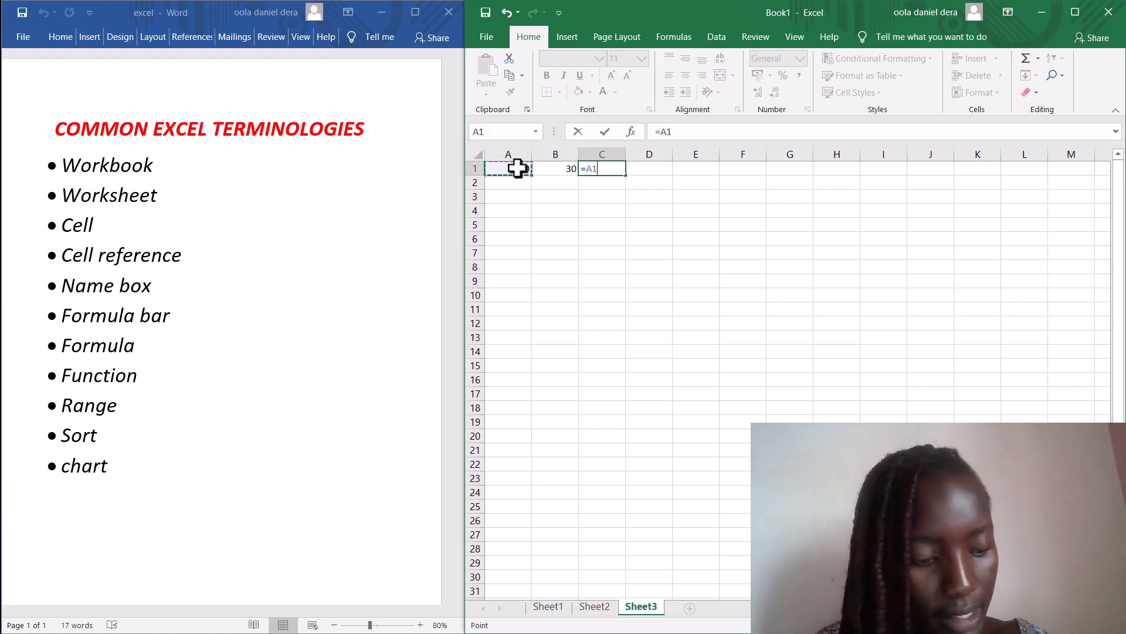
type("+")
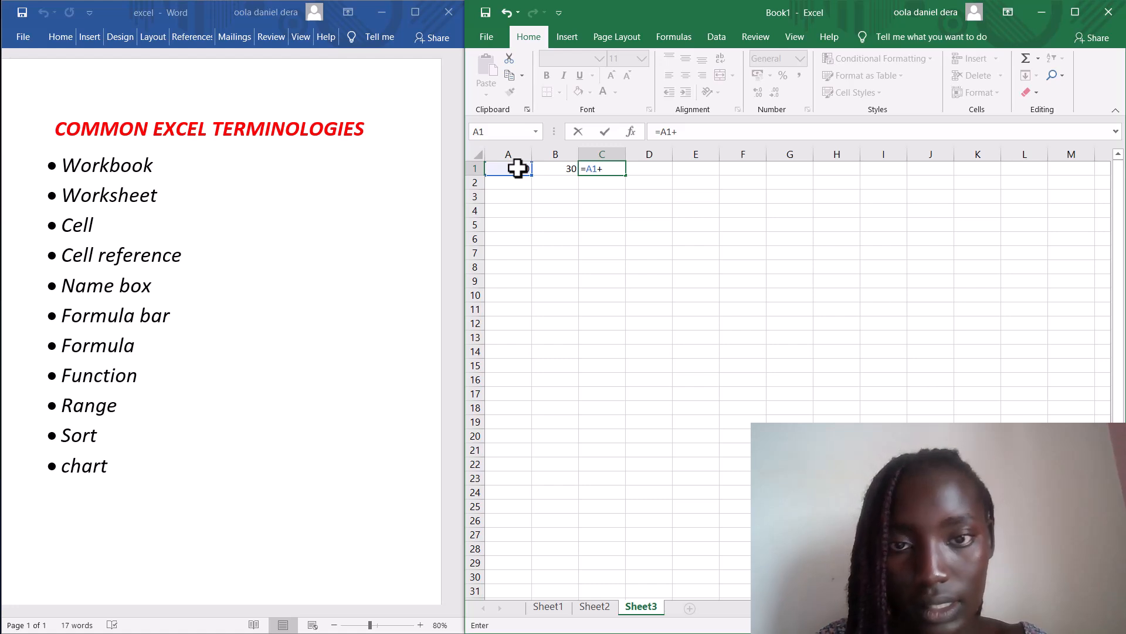
left_click(555, 170)
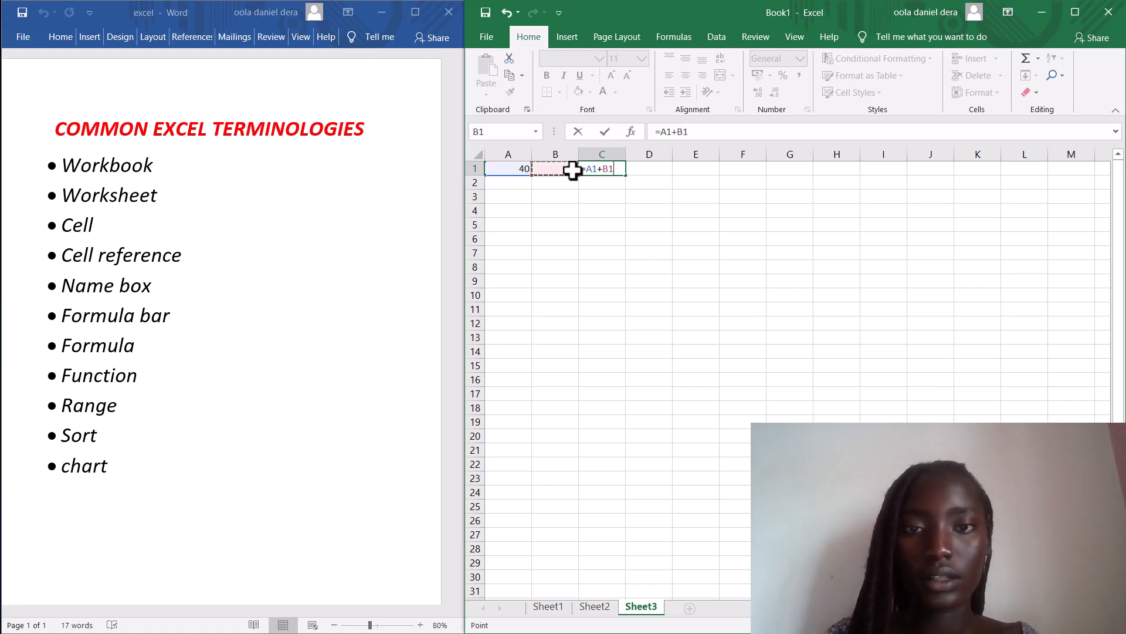
key("Return")
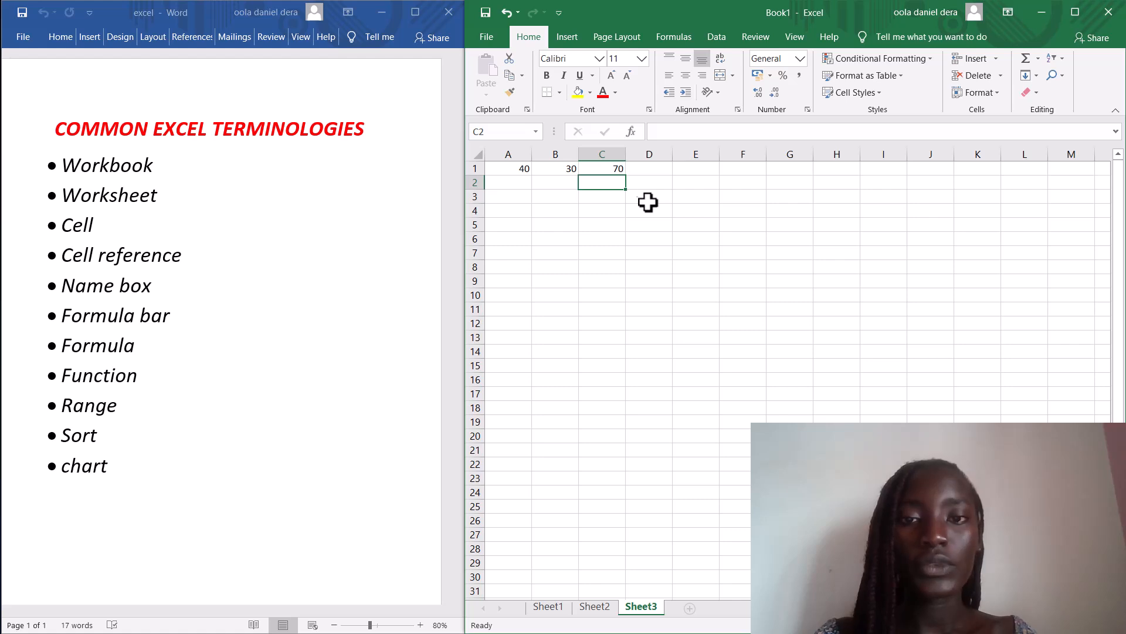
left_click(612, 168)
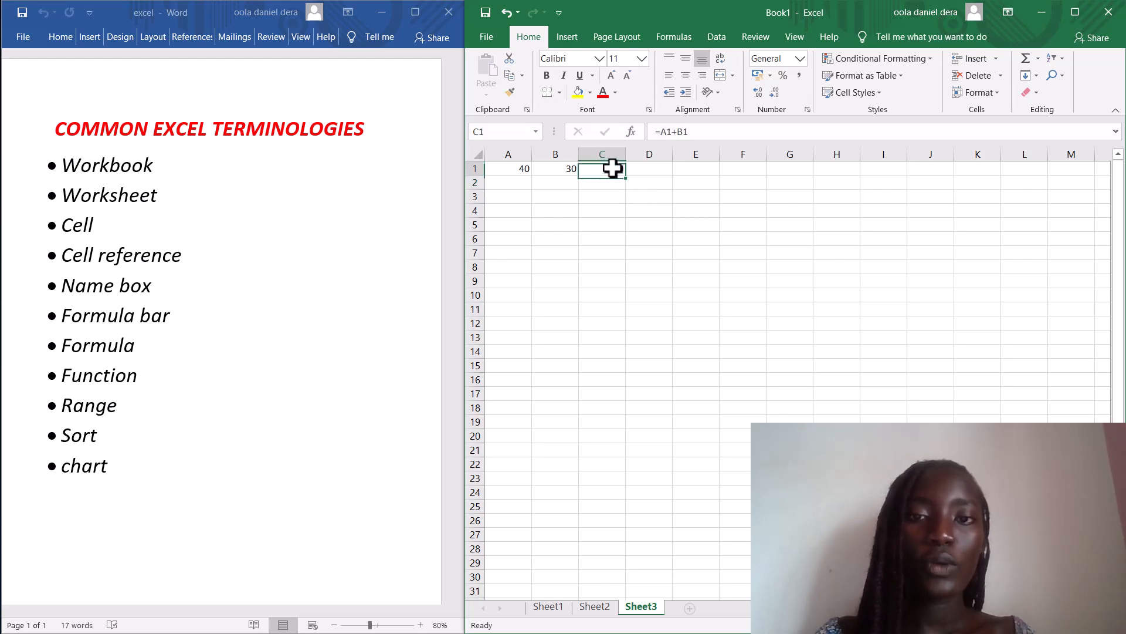
mouse_move(612, 169)
left_mouse_down()
mouse_move(627, 173)
mouse_move(616, 170)
left_mouse_up()
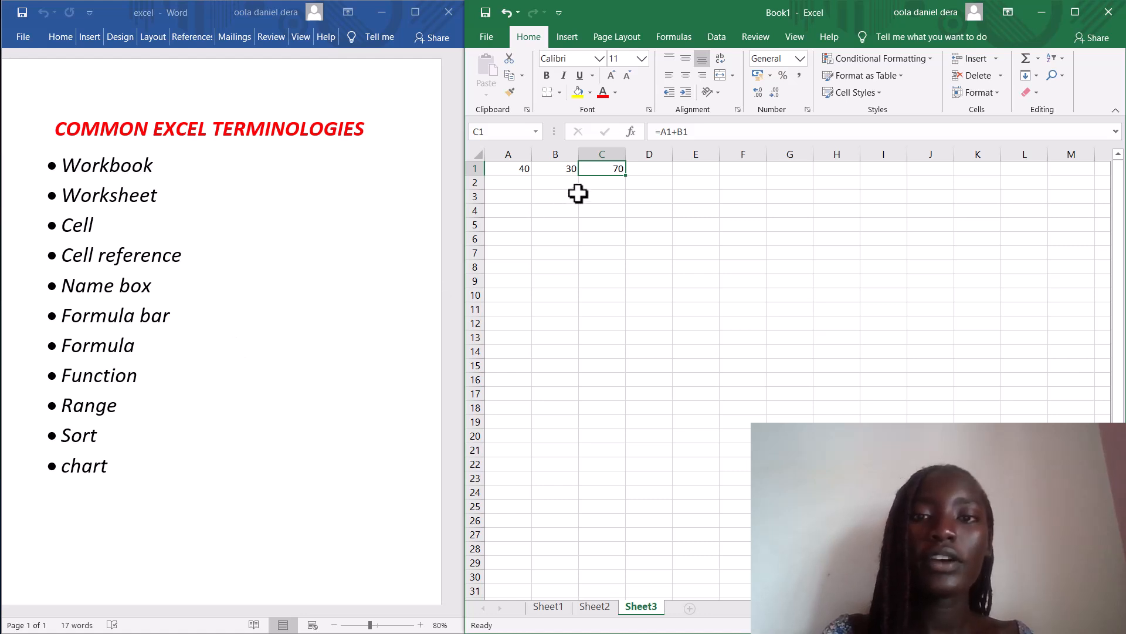
Replace the contents of cell C1 with the SUM function over the range A1 to B1, =SUM(A1:B1).
double_click(619, 168)
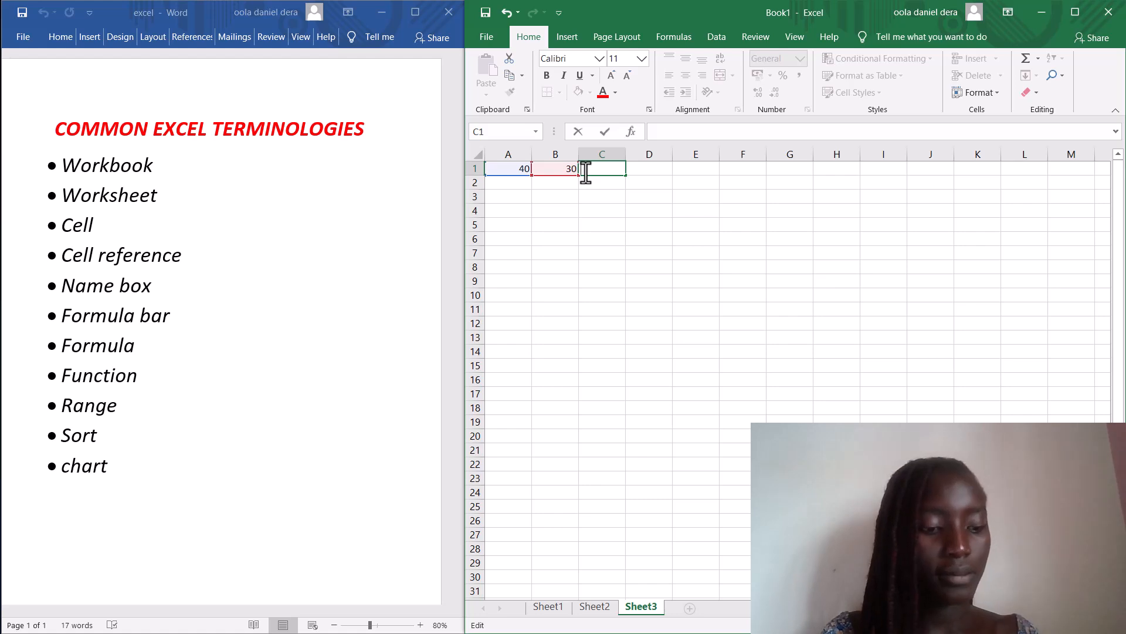
type("=")
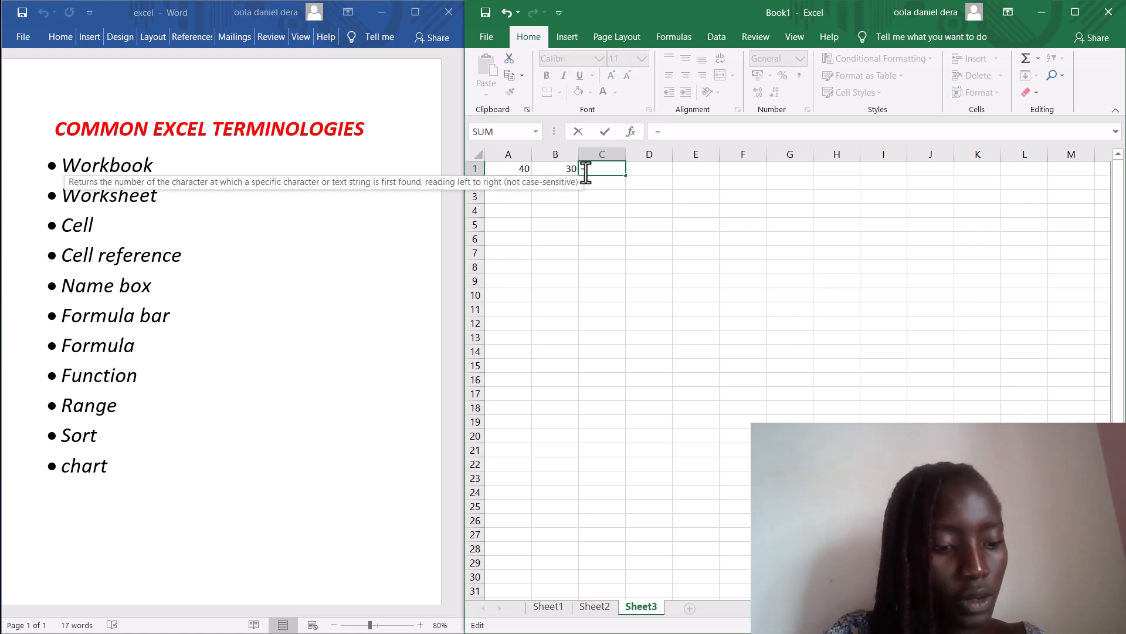
type("SUM")
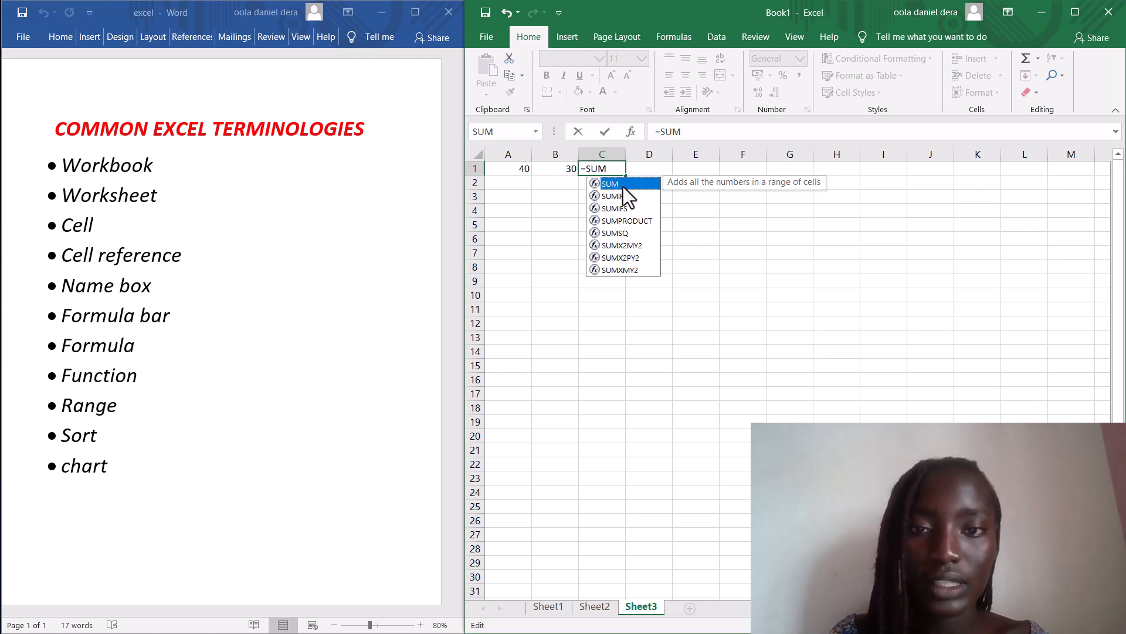
type("(")
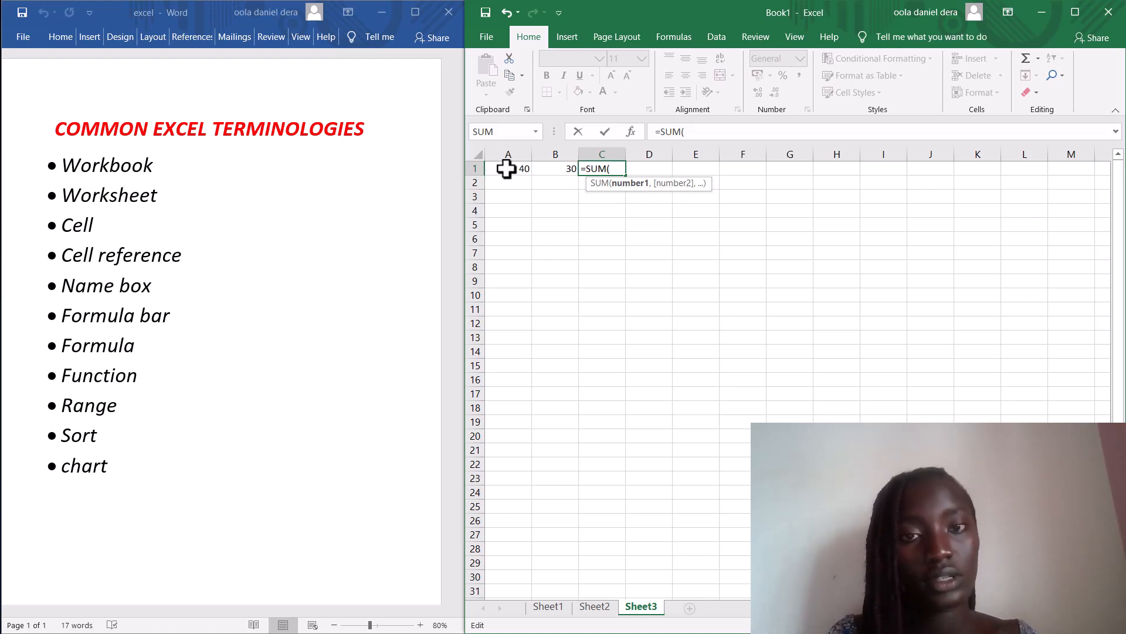
left_click_drag(506, 169, 547, 167)
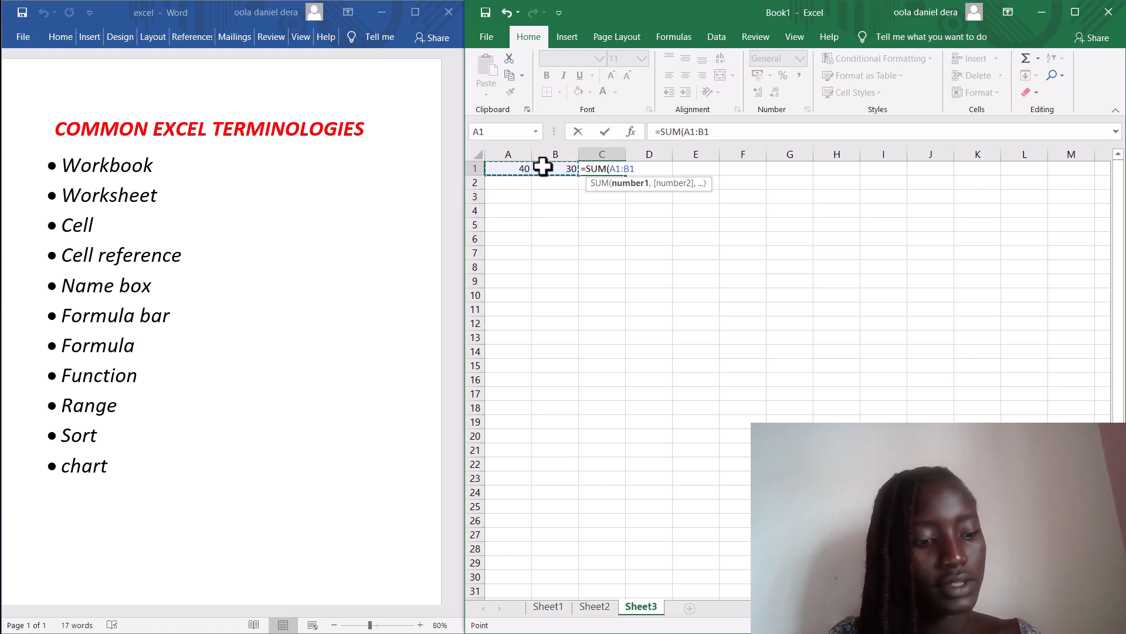
type(")")
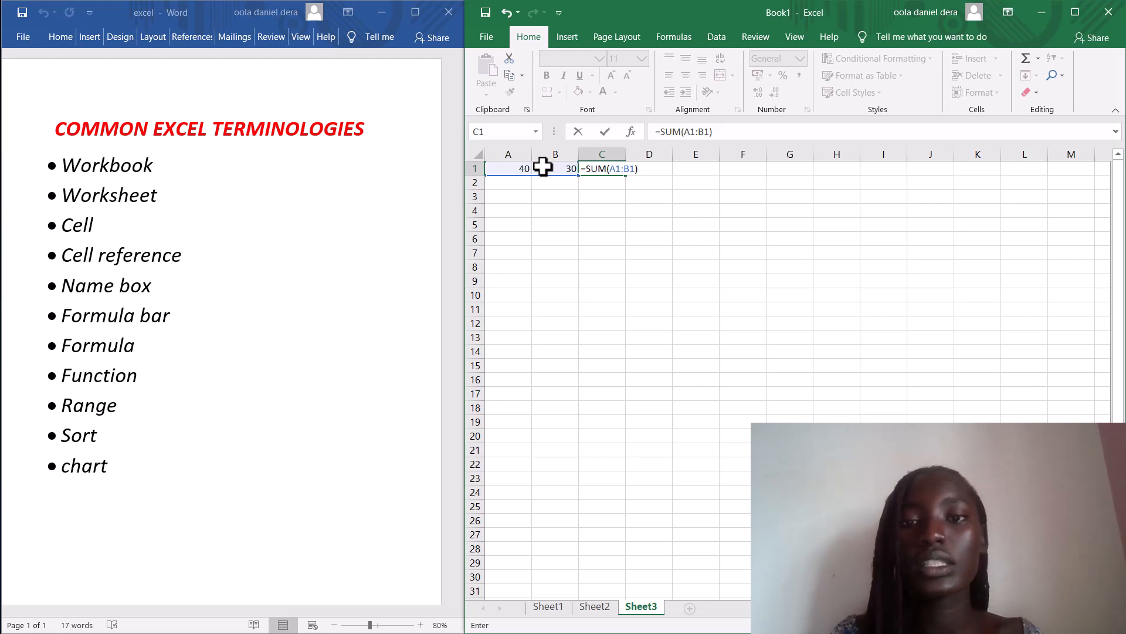
key("Return")
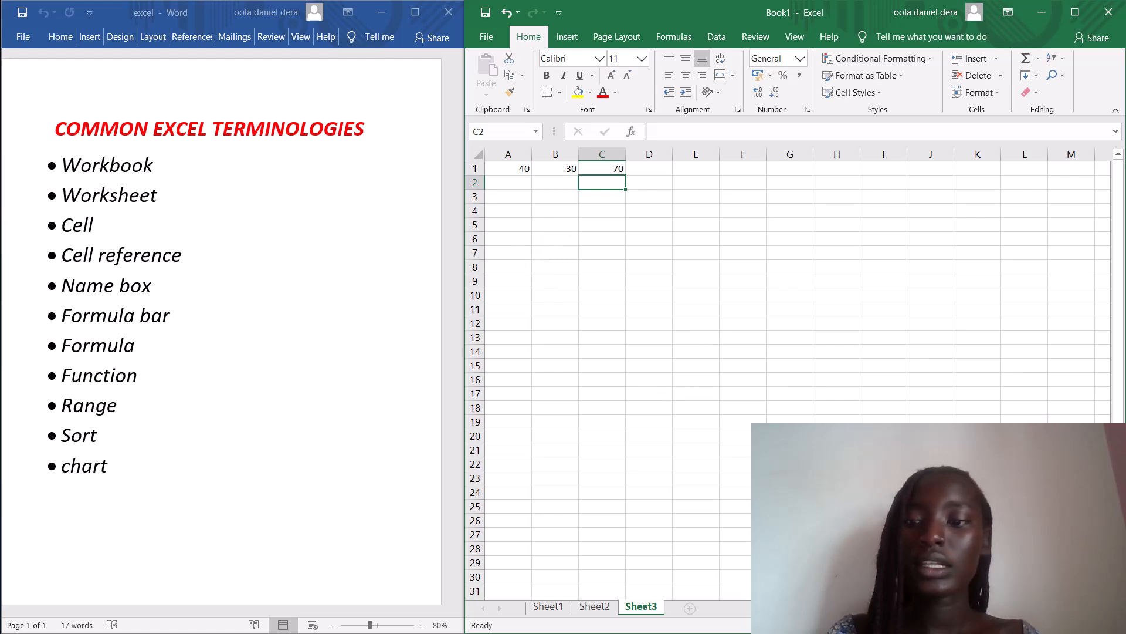
Return to the Sheet3 grid and select the single cells A4 and B4 in turn.
key("alt+Tab")
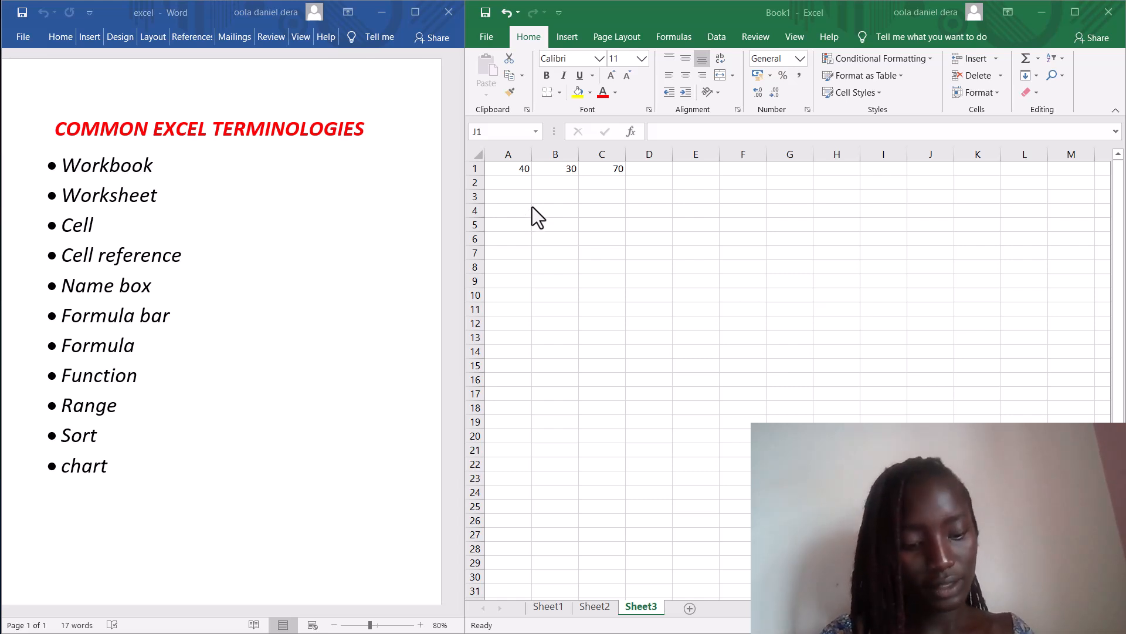
left_click(503, 210)
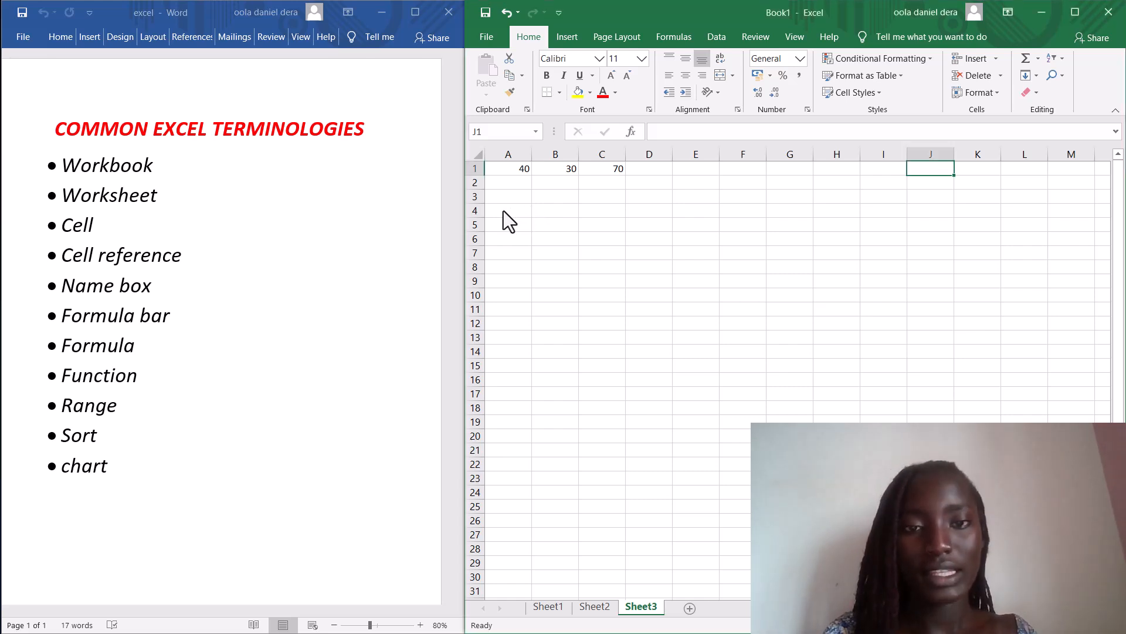
double_click(504, 210)
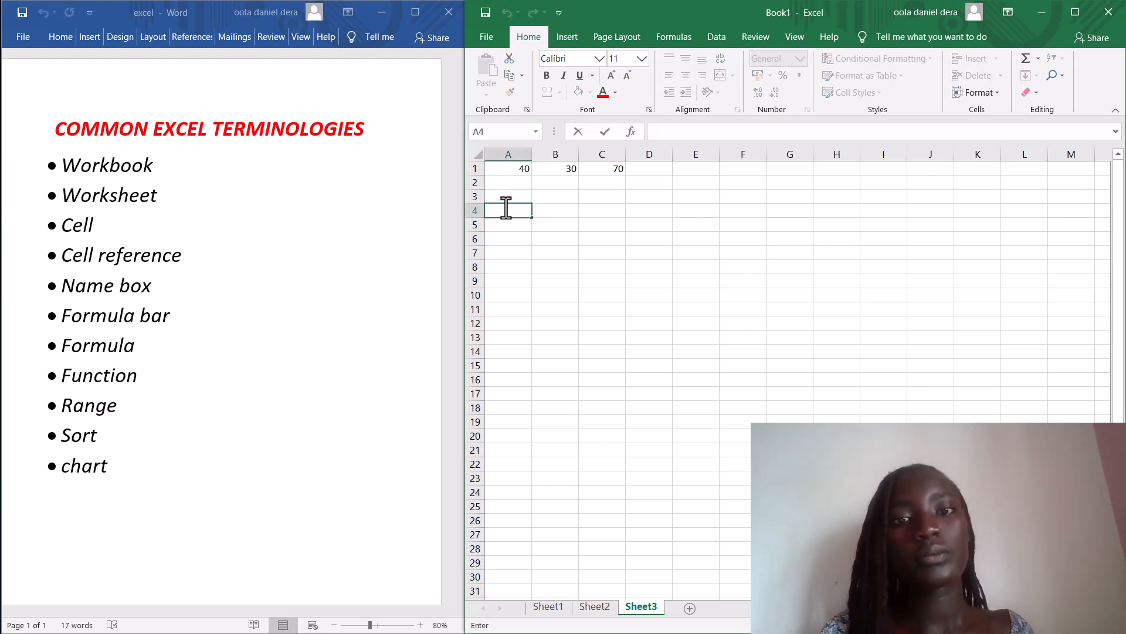
left_click(540, 214)
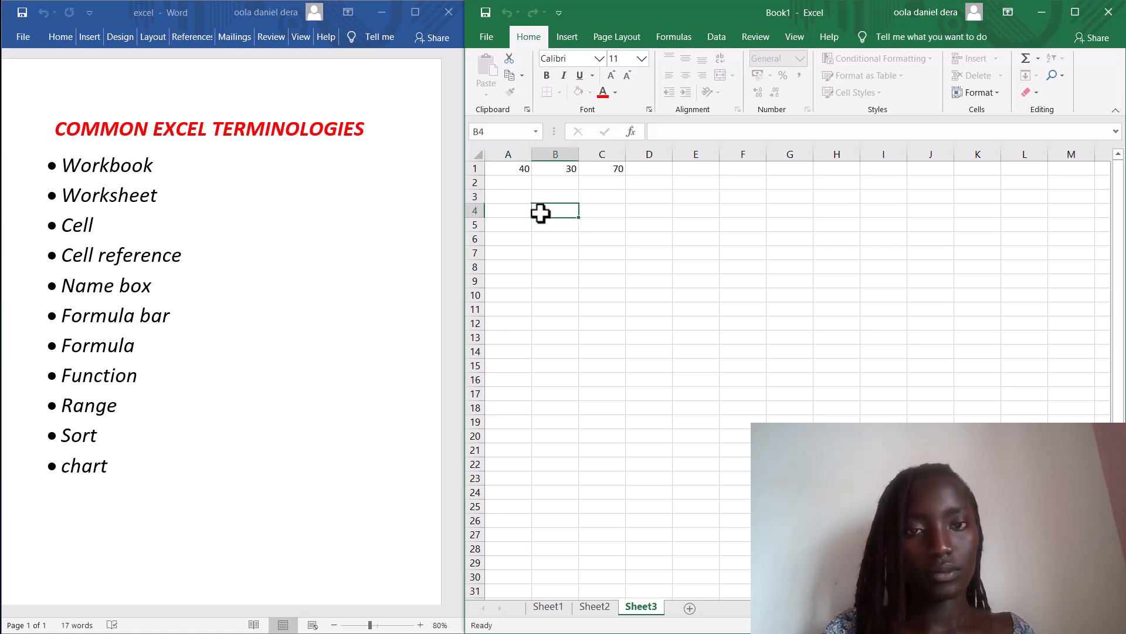
mouse_move(542, 216)
left_mouse_down()
mouse_move(676, 274)
mouse_move(786, 291)
mouse_move(574, 228)
mouse_move(686, 228)
mouse_move(583, 219)
mouse_move(618, 214)
mouse_move(726, 249)
mouse_move(874, 337)
mouse_move(762, 324)
mouse_move(603, 270)
mouse_move(535, 209)
left_mouse_up()
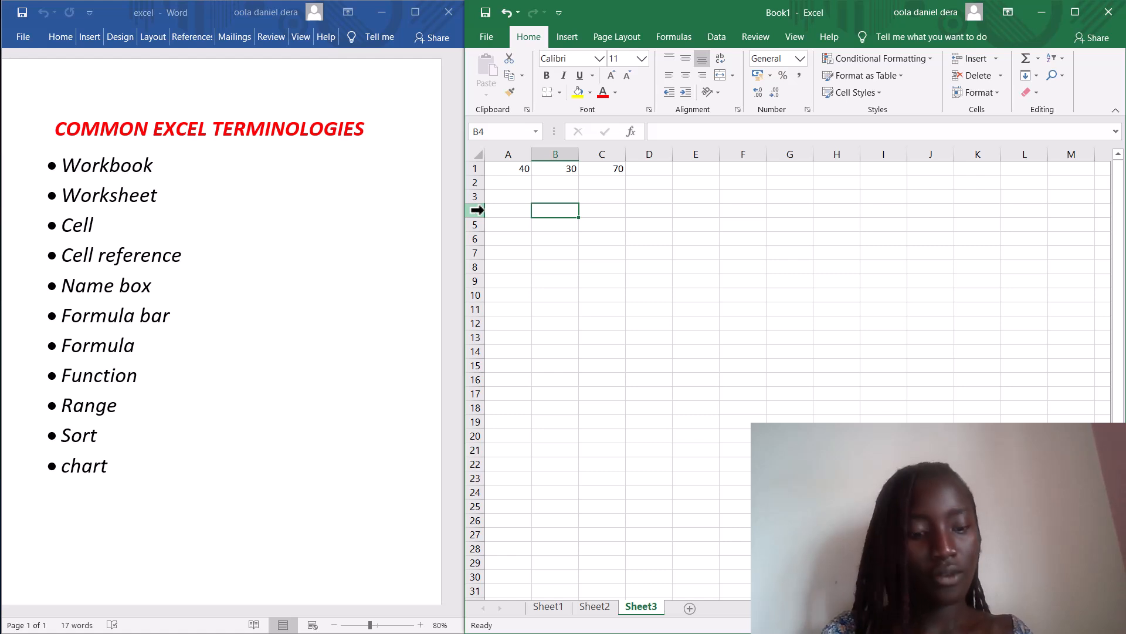
Select the whole of row 4 and the whole of column A as example ranges, and finish on cell A8.
left_click_drag(477, 210, 594, 209)
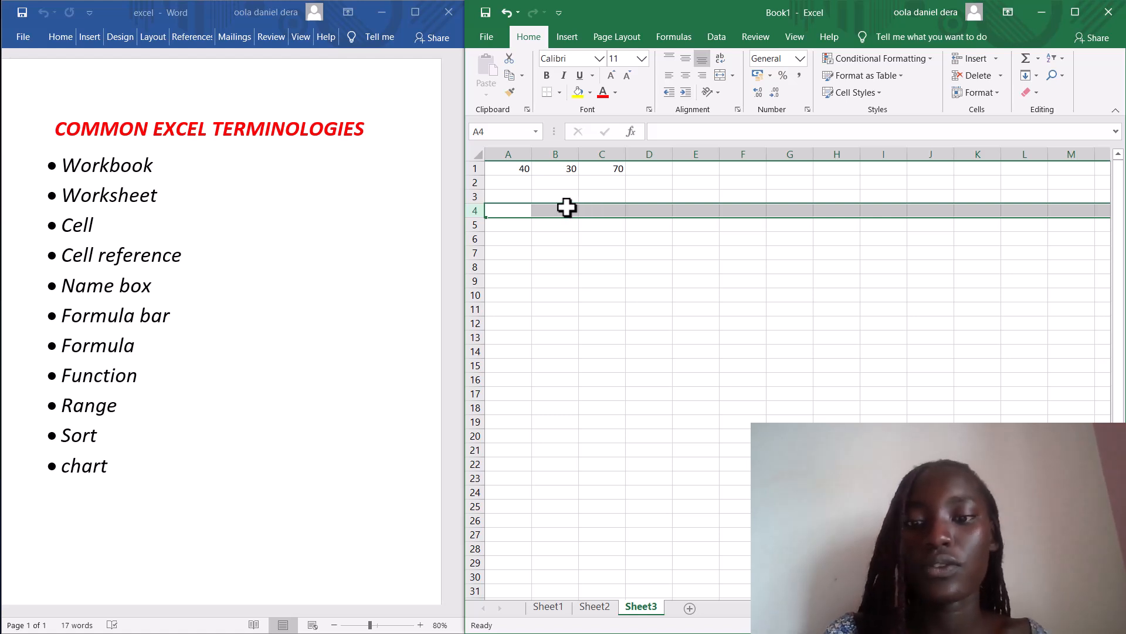
left_click(511, 206)
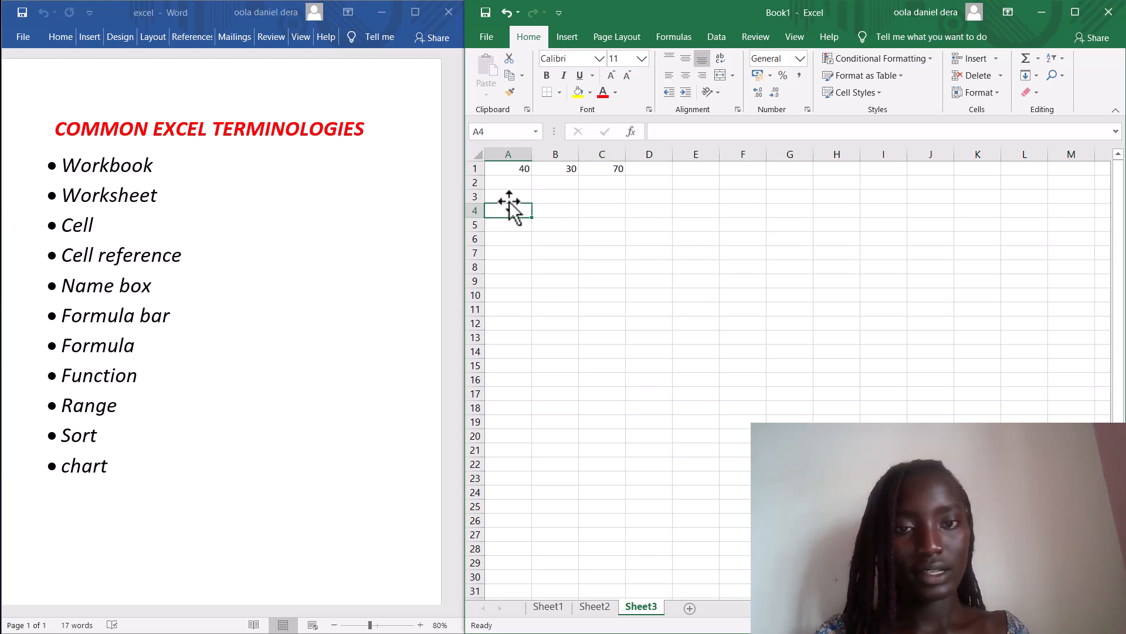
right_click(518, 151)
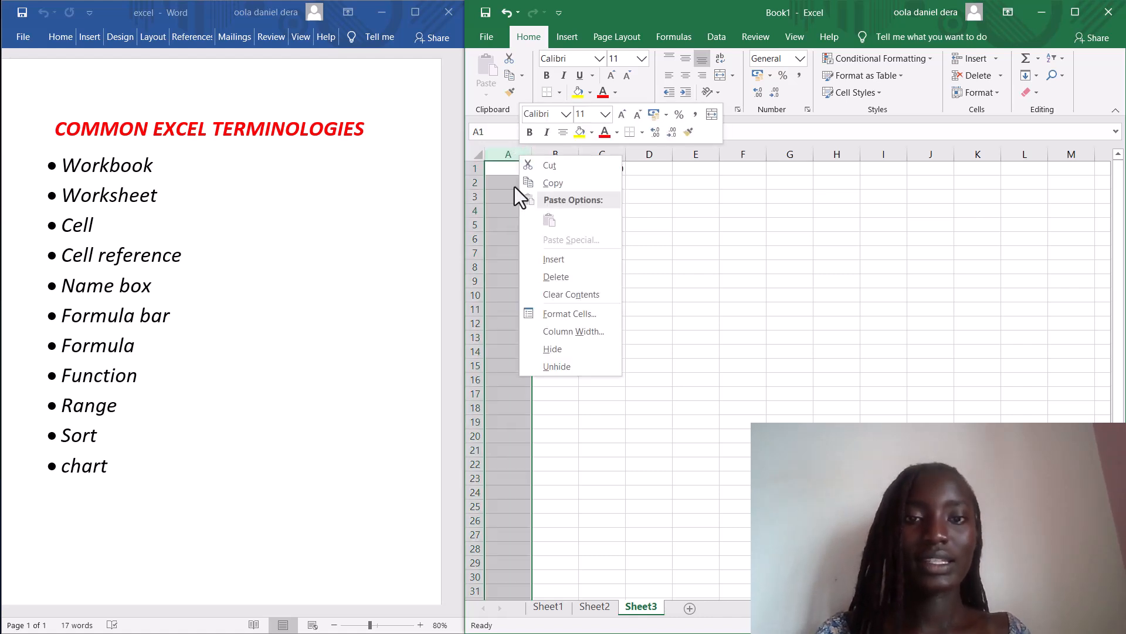
key("Escape")
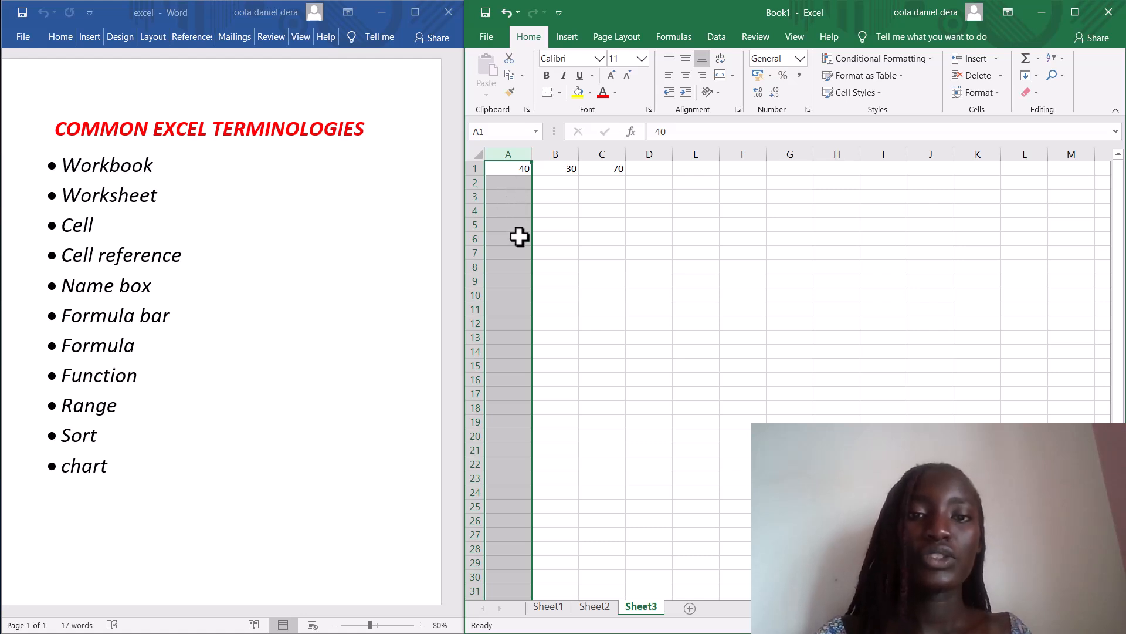
left_click(517, 269)
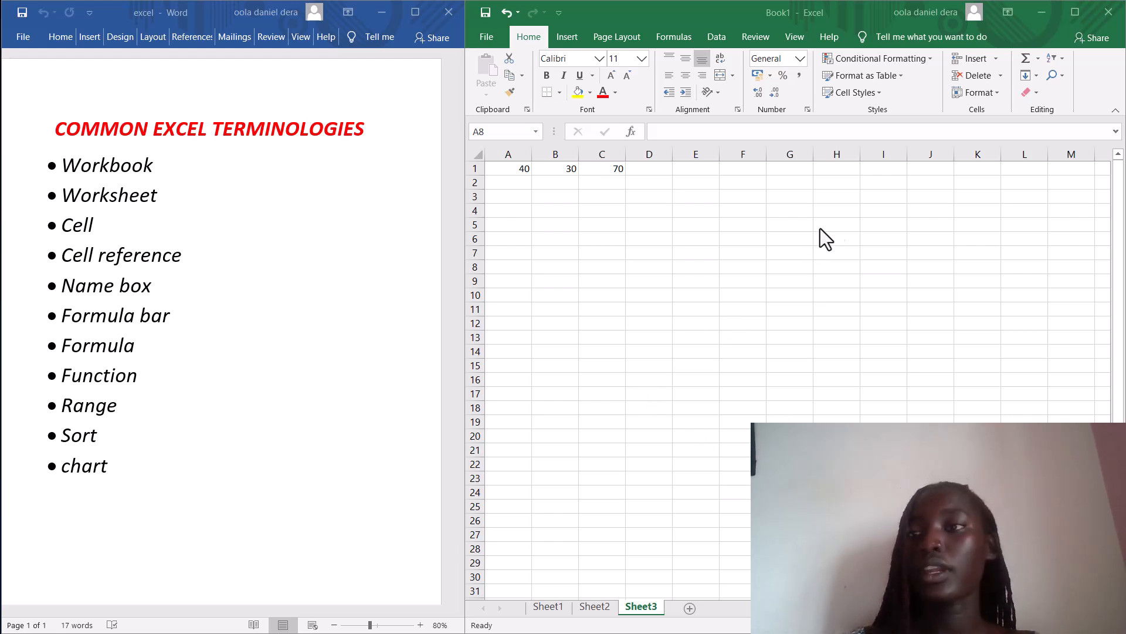
Try to sort Z to A from the empty cell A8, and reopen the Sort & Filter options.
left_click(1054, 60)
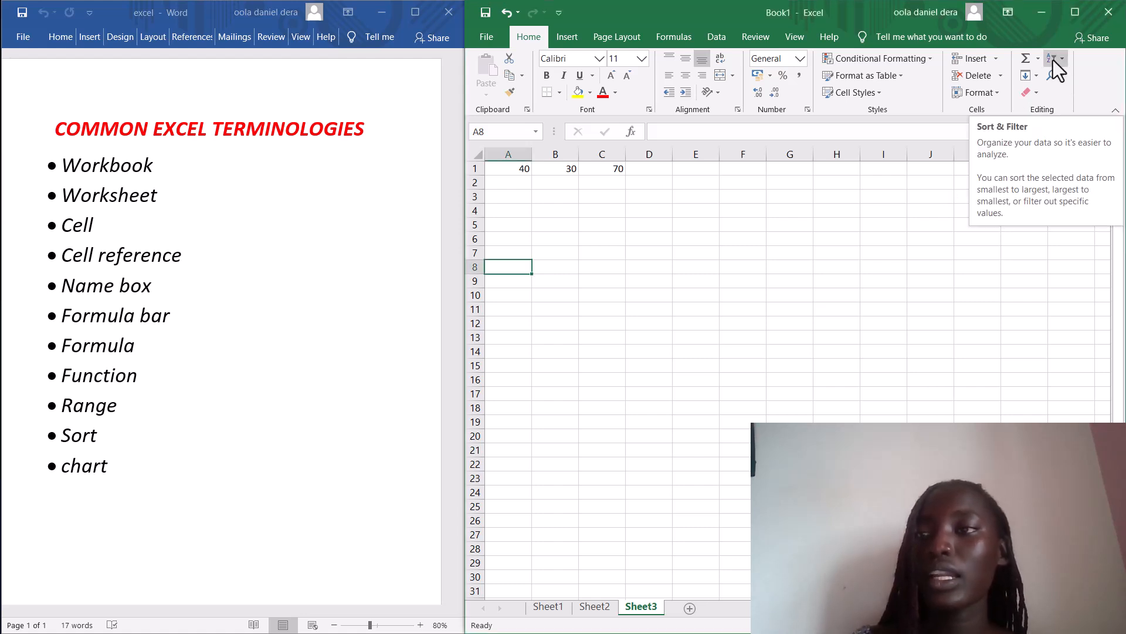
left_click(1053, 60)
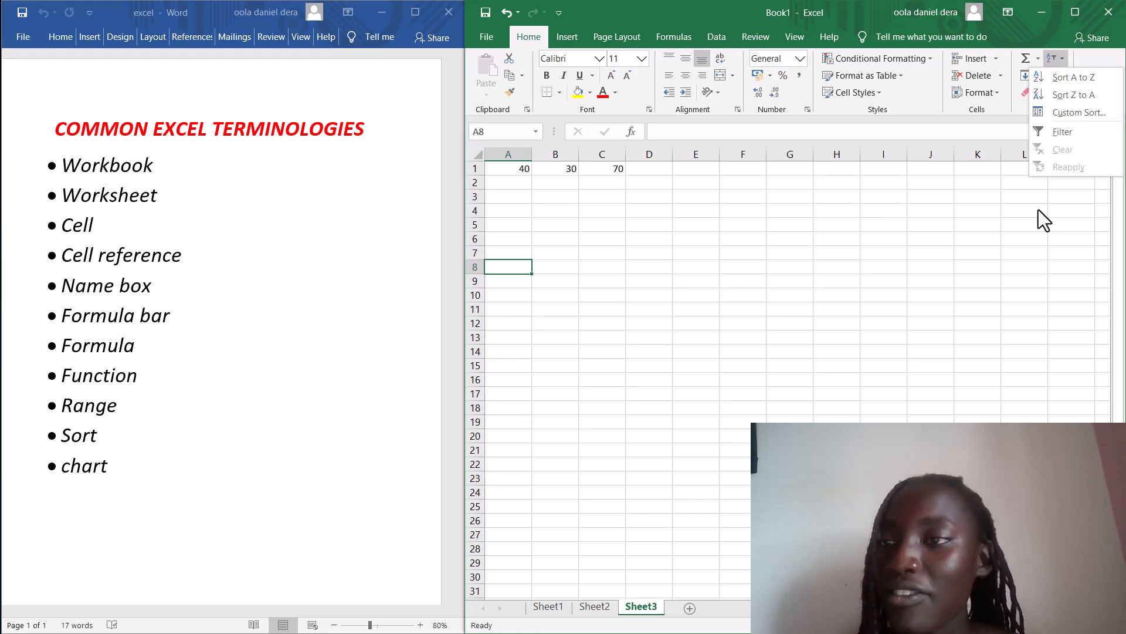
left_click(1069, 96)
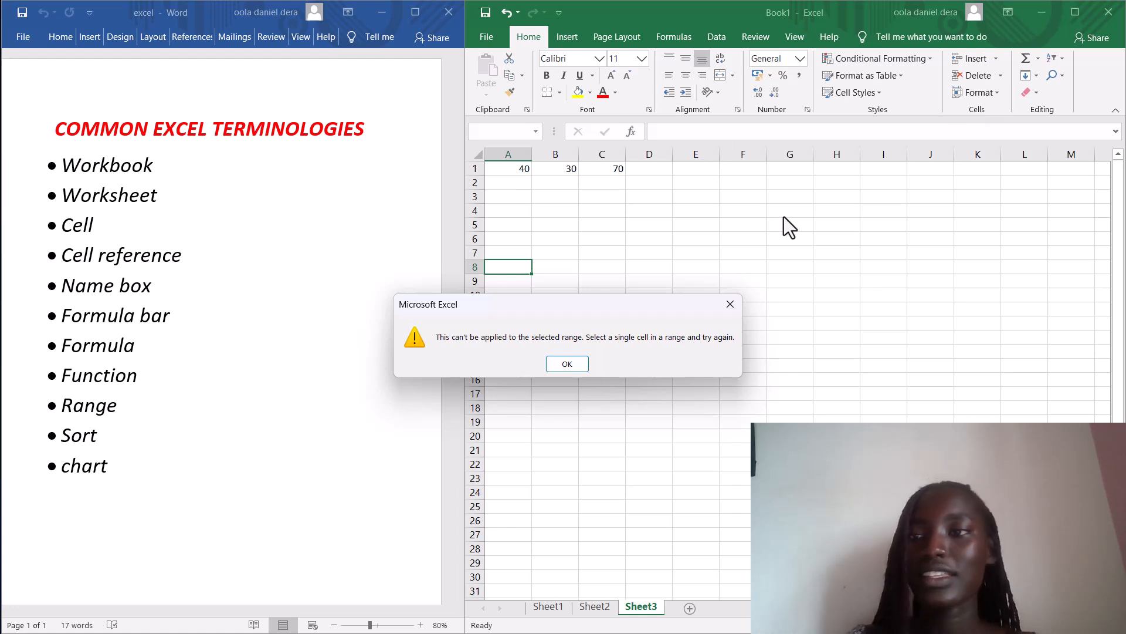
left_click(730, 304)
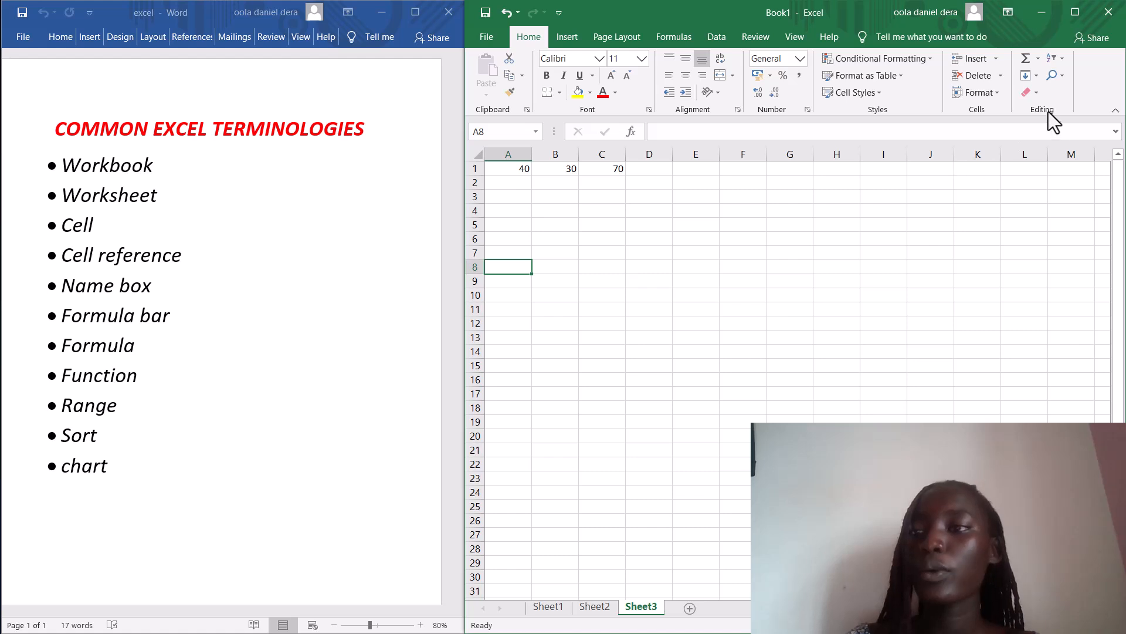
left_click(1064, 61)
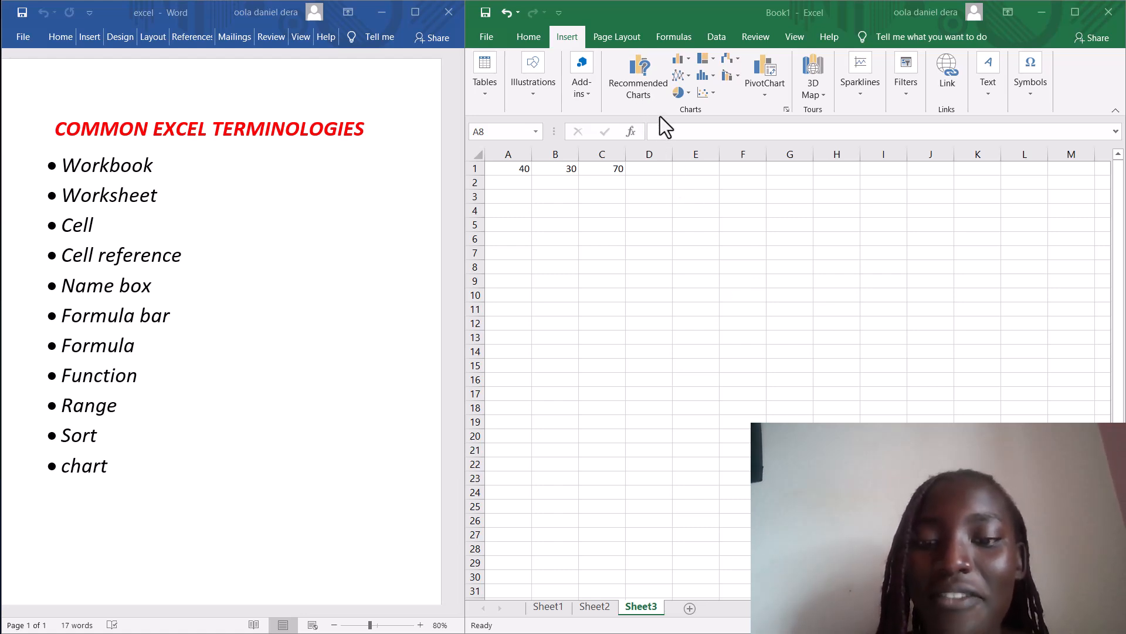
Look through the available pie and doughnut chart types and the column and bar chart types without inserting one.
left_click(688, 94)
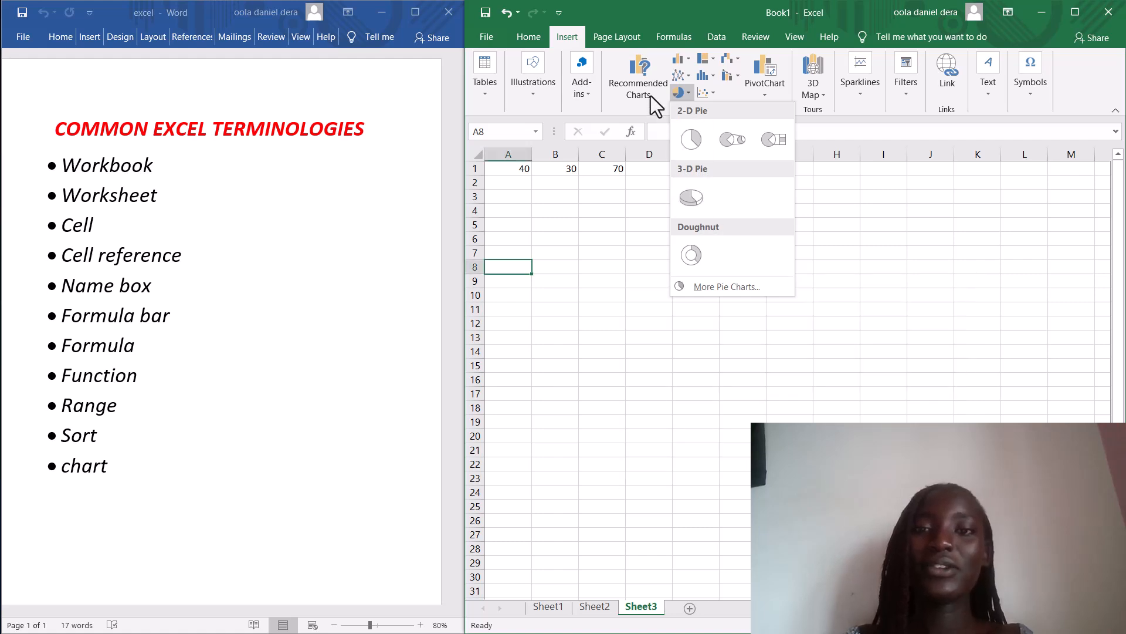
left_click(664, 103)
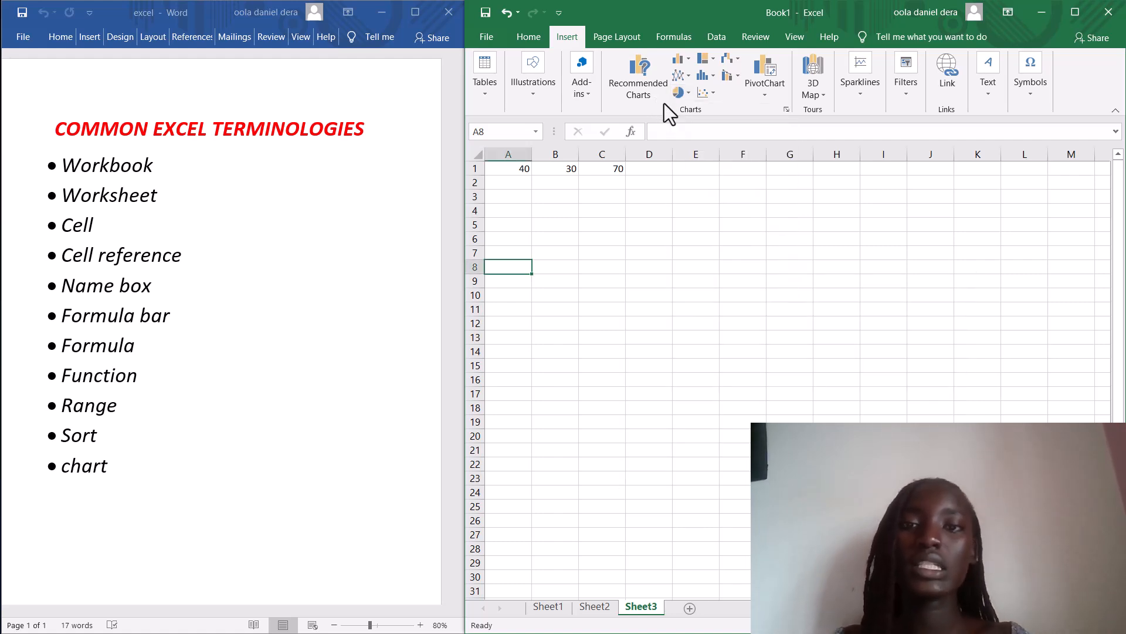
left_click(684, 59)
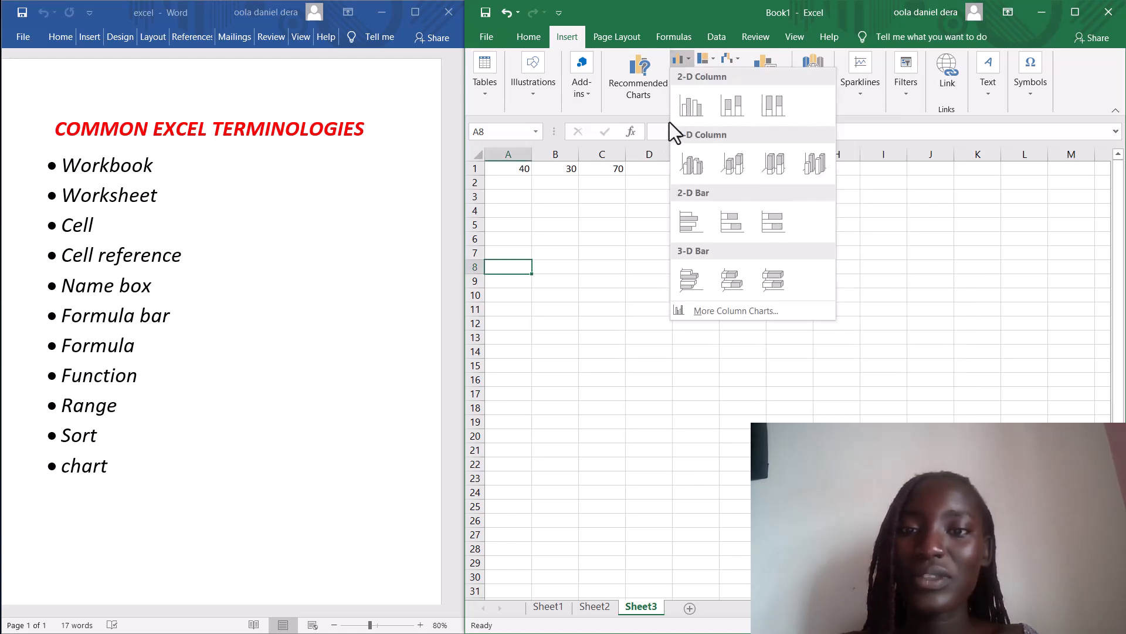
left_click(659, 102)
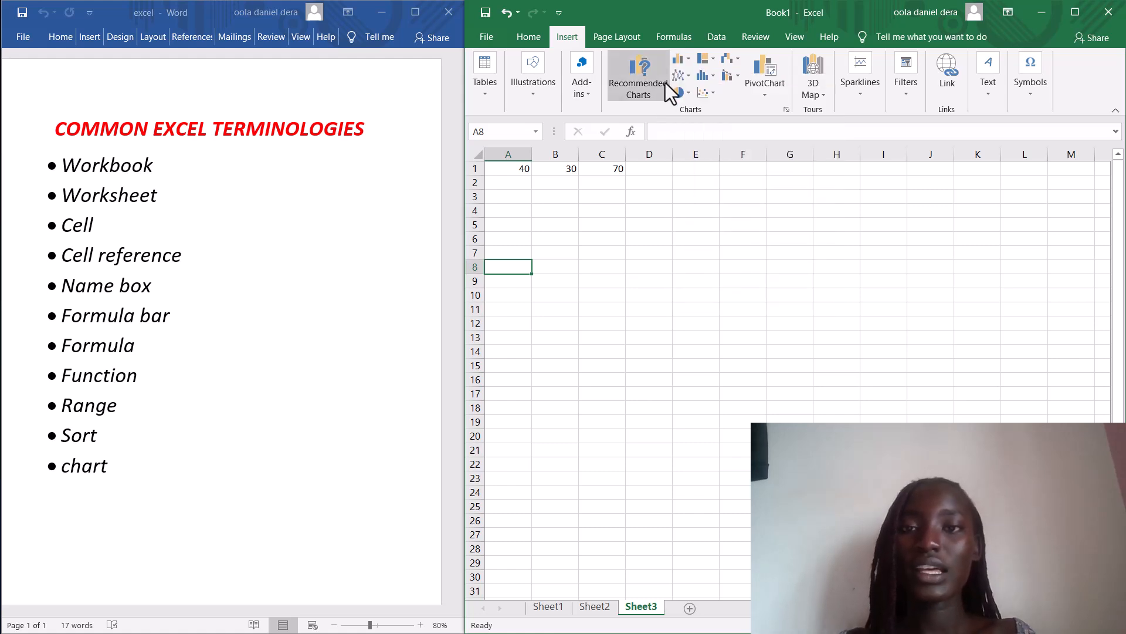